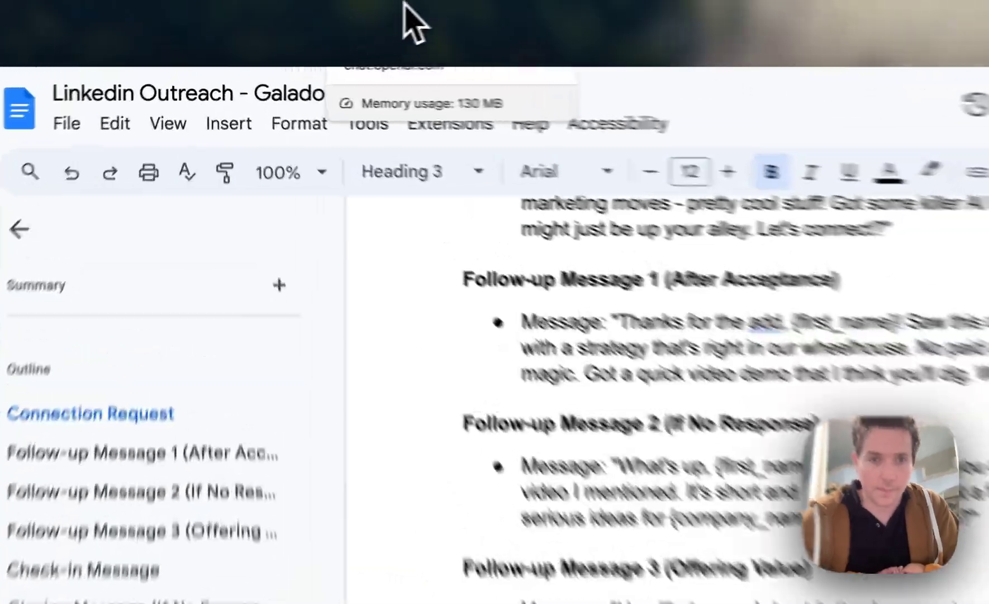
- Paste the Bing-researched LinkedIn outreach campaign prompt into the ChatGPT chat
click(326, 28)
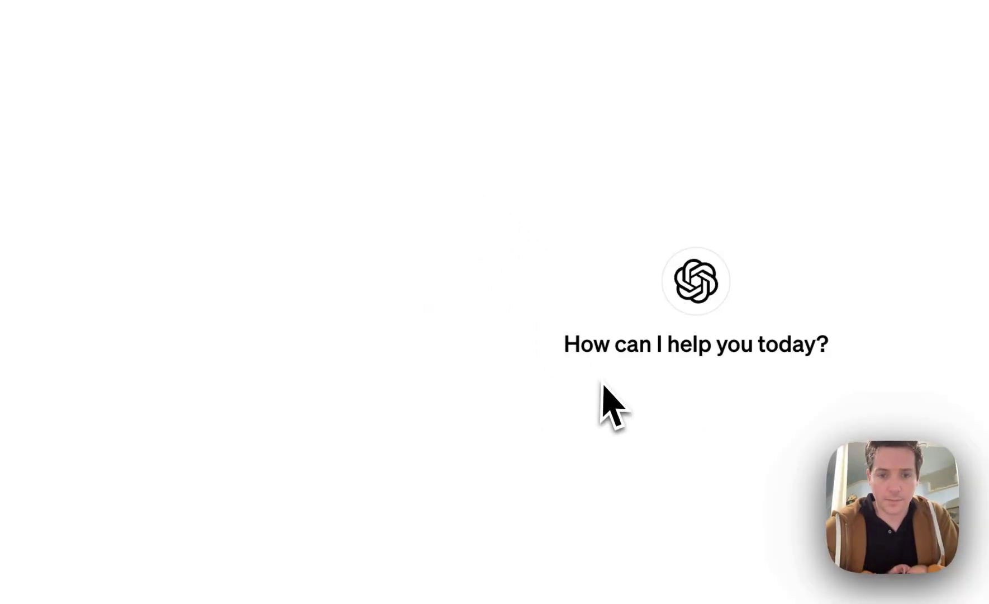
text(First bing search to find the absolute best up to date linkedin outreach strategies  then  can you use this as a base to write me a linkedin outreach campaign?  give me the full sequence connection request, followups etc including the delay between each message)
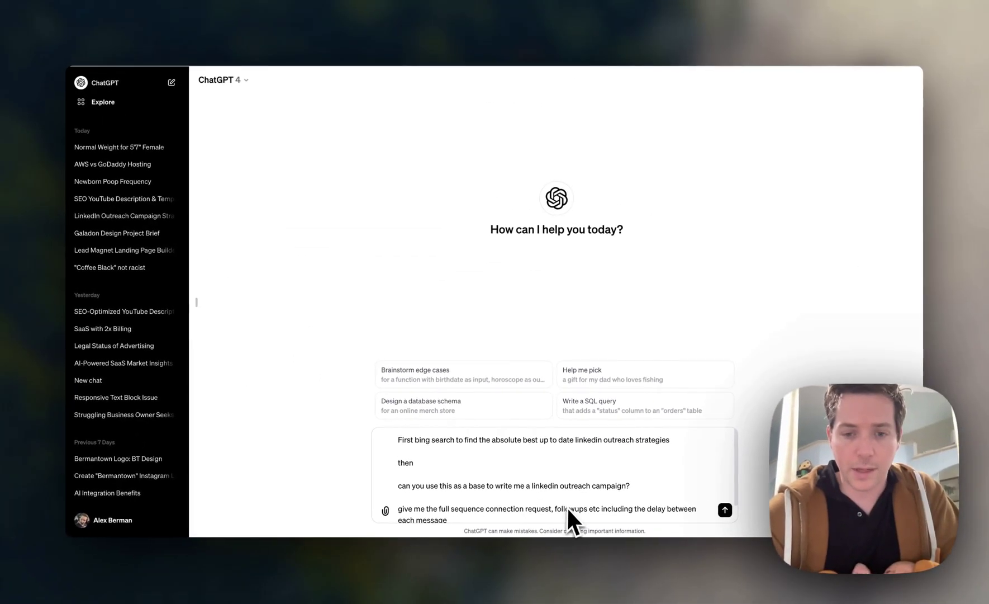
scroll(636, 493, down, 2)
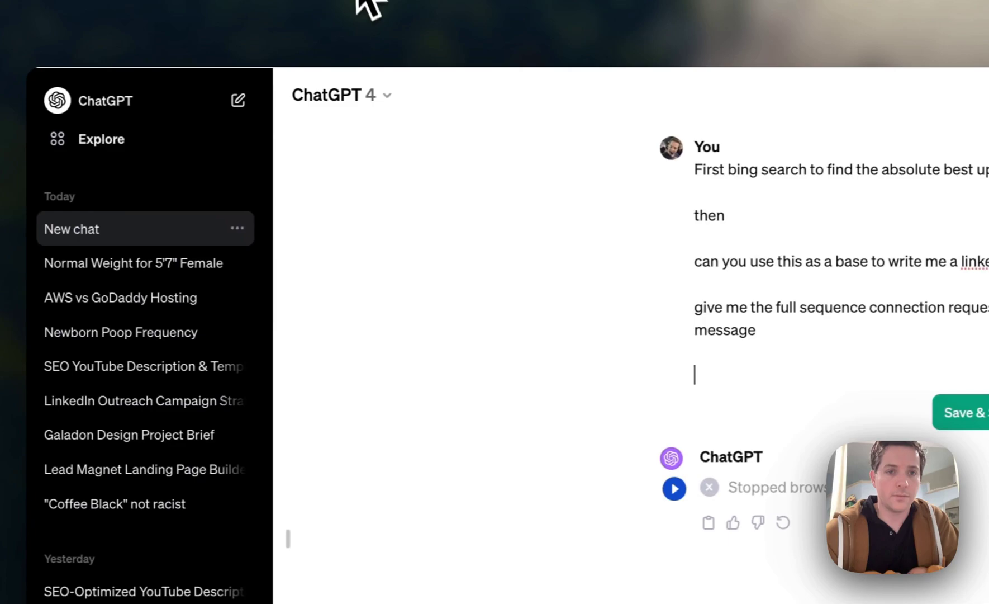
scroll(702, 419, down, 3)
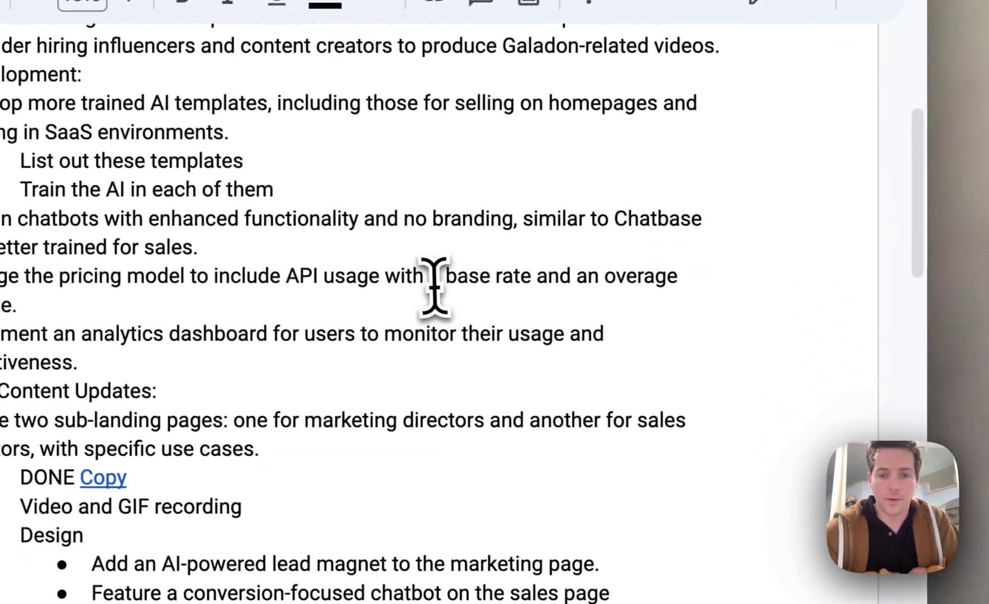
scroll(430, 285, down, 5)
scroll(430, 286, down, 5)
scroll(426, 280, down, 4)
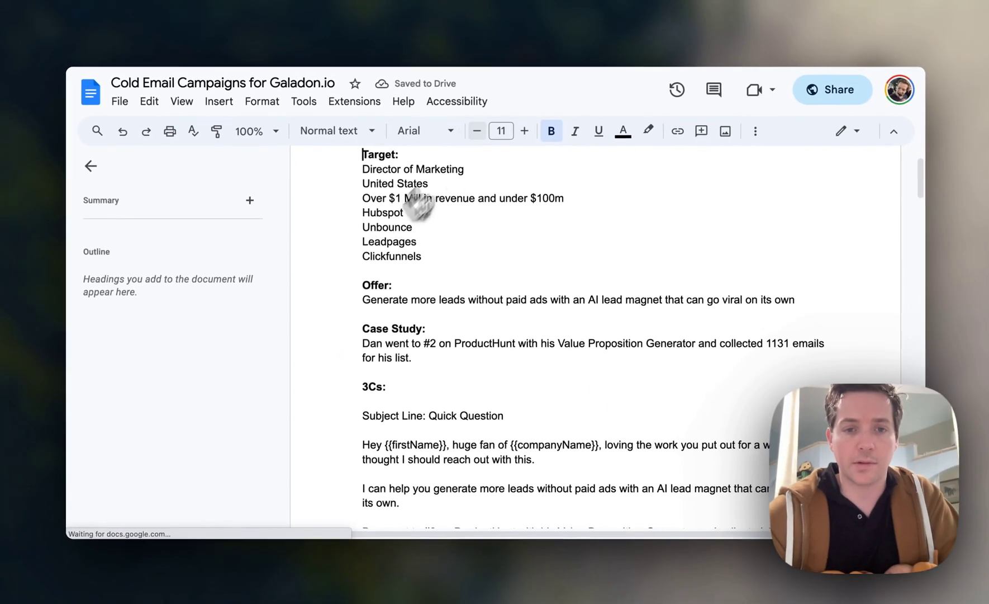
- Select the whole Cold Email Campaigns for Galadon.io document
key(ctrl+a)
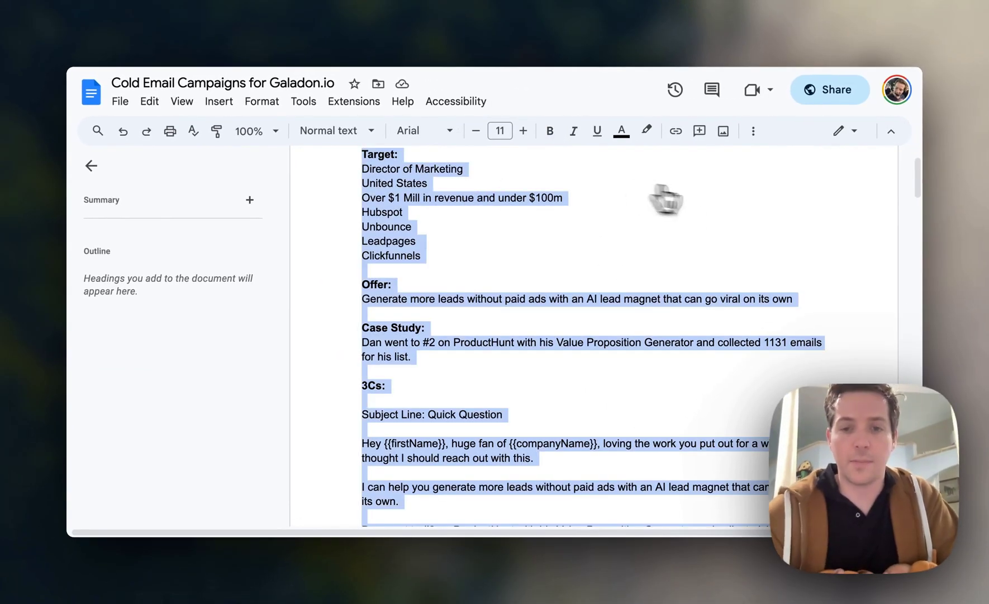
scroll(656, 274, down, 1)
scroll(655, 274, down, 5)
scroll(655, 270, down, 5)
scroll(655, 270, down, 5)
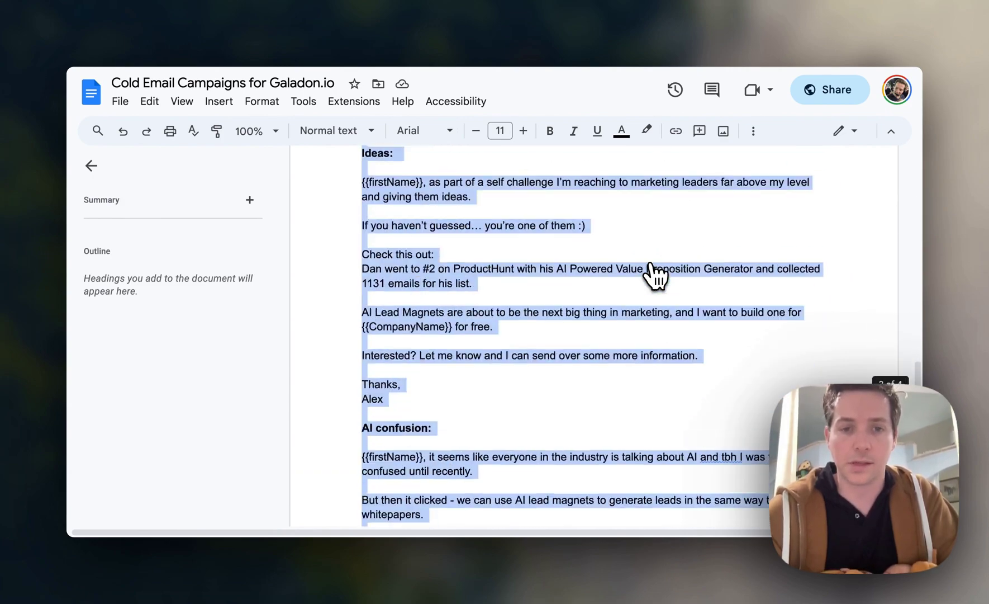
scroll(656, 270, down, 3)
scroll(588, 347, up, 10)
scroll(630, 357, up, 3)
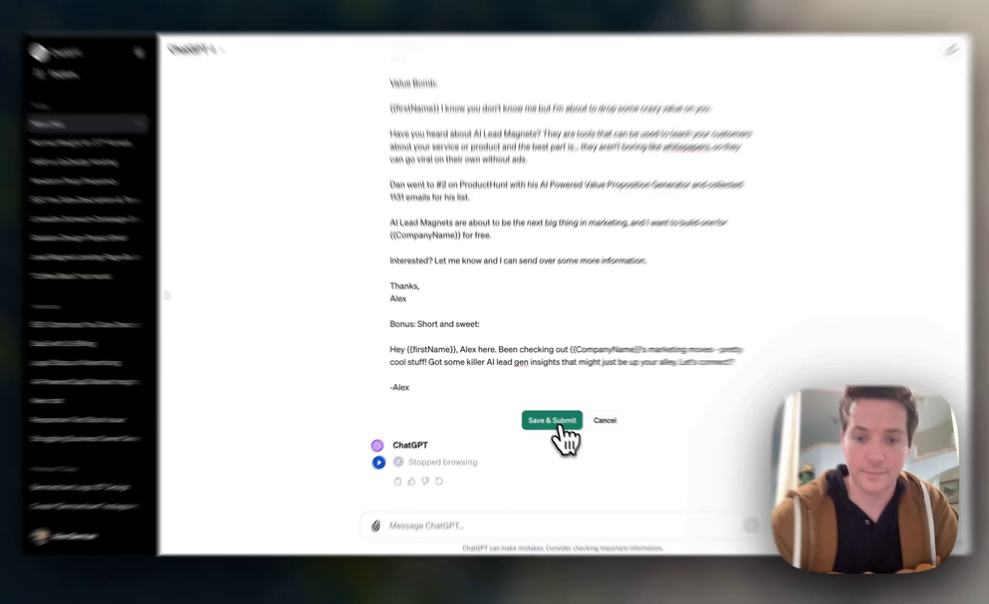
- Resubmit the edited prompt with the target, offer, case study and draft notes appended
click(554, 421)
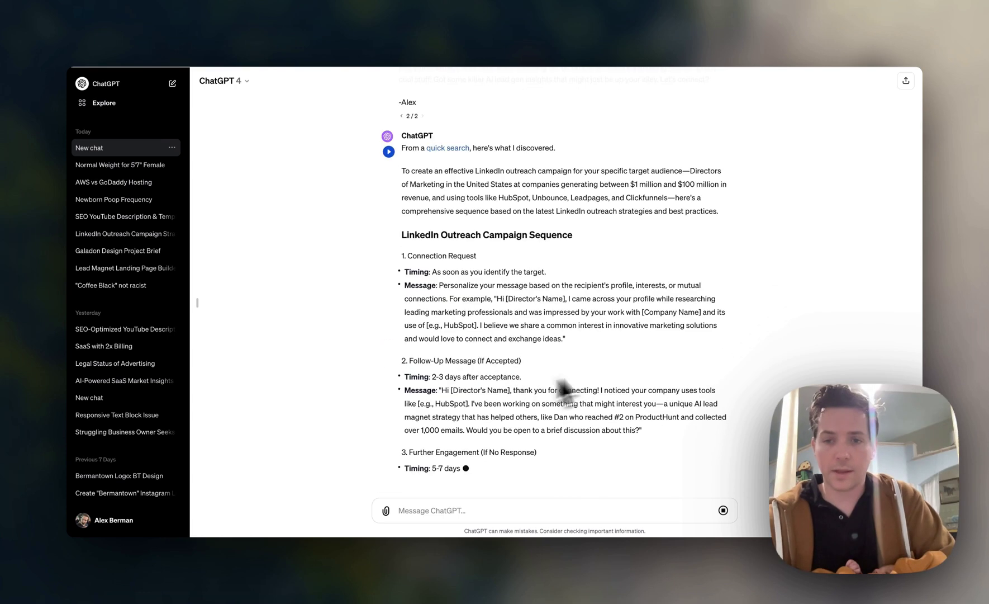
scroll(626, 340, up, 1)
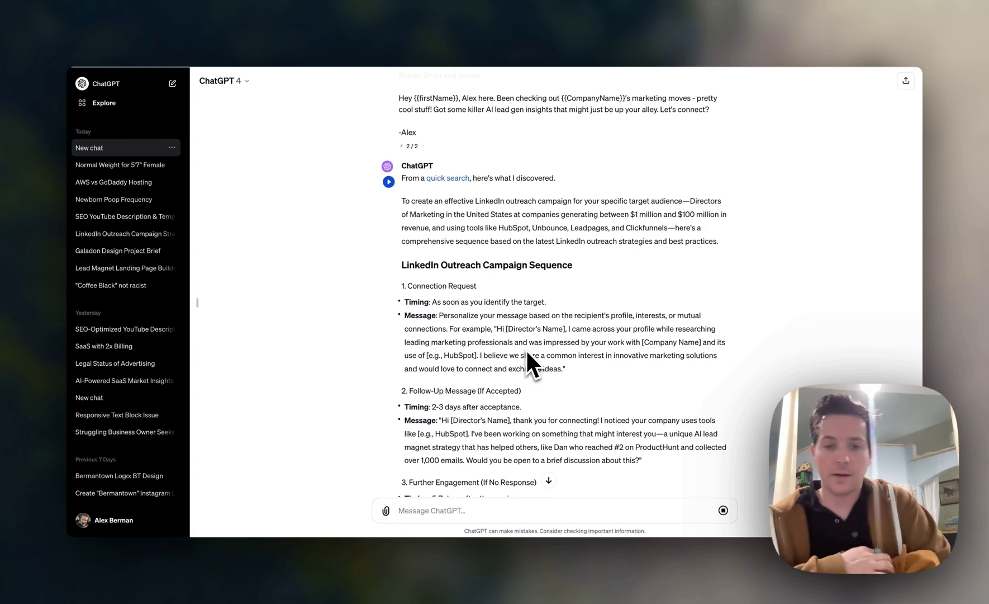
scroll(525, 349, down, 3)
scroll(505, 249, down, 2)
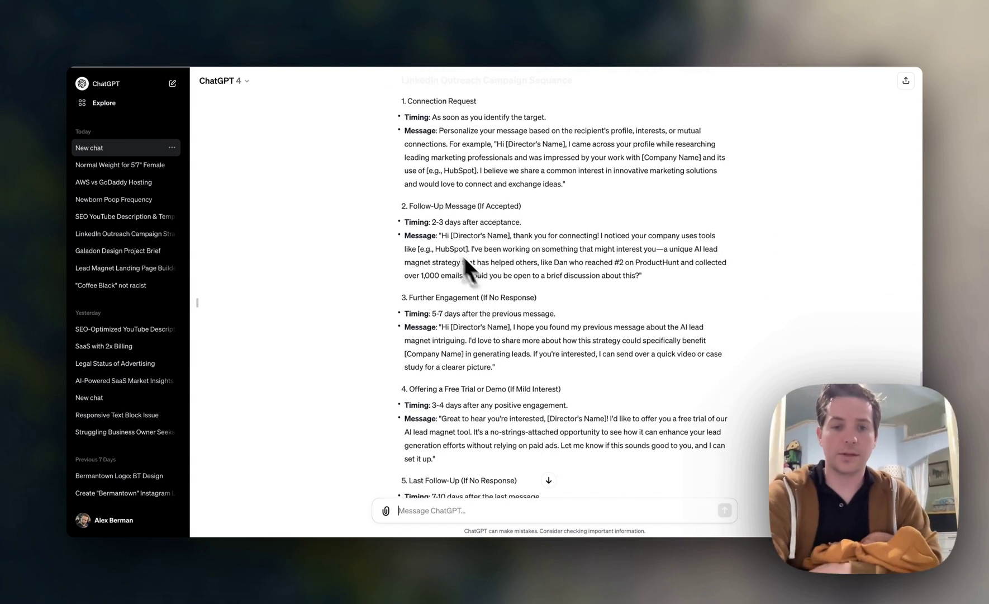
scroll(491, 249, down, 3)
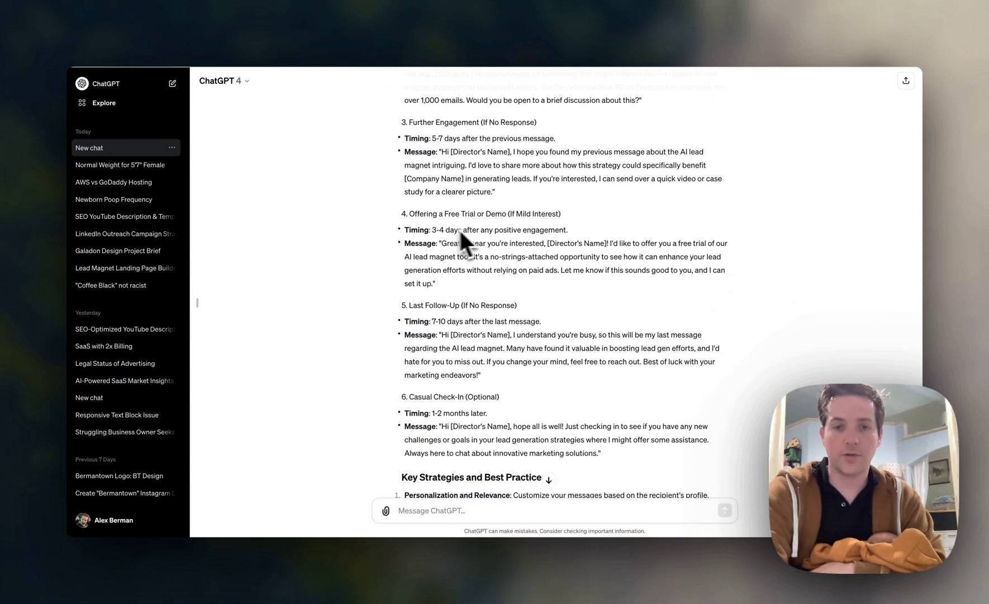
scroll(550, 249, up, 1)
scroll(546, 250, up, 2)
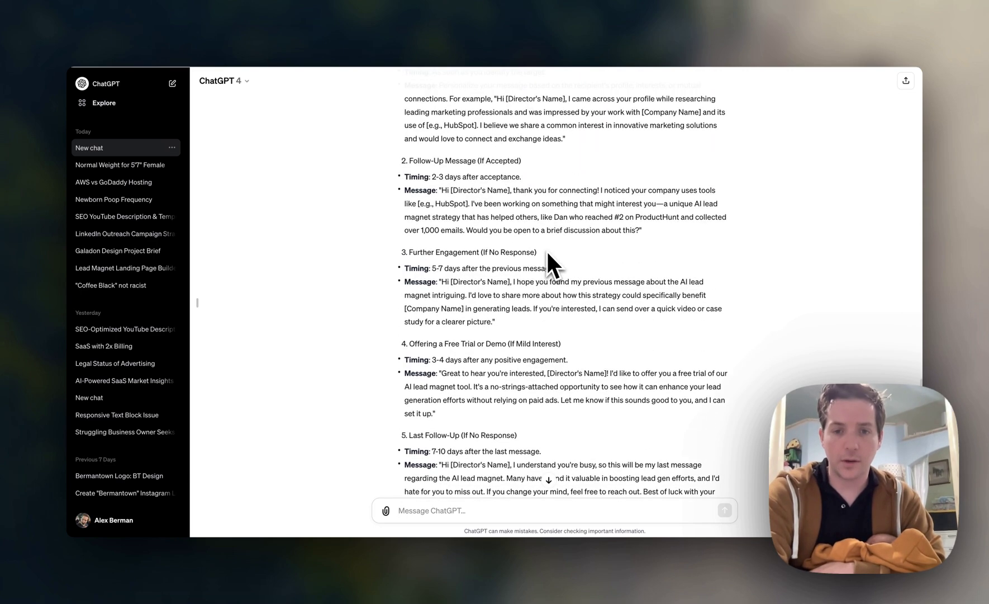
scroll(574, 221, down, 5)
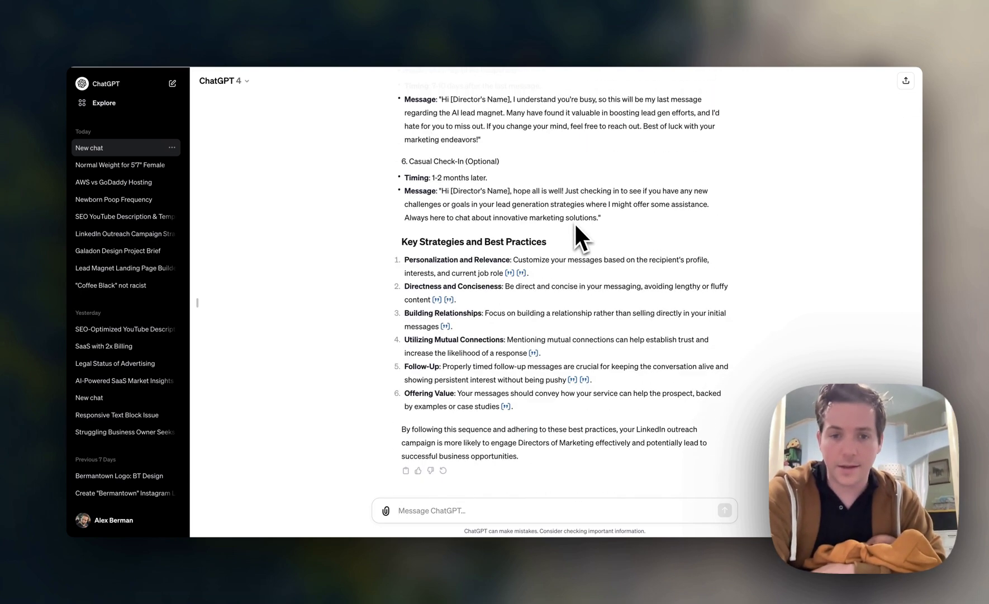
scroll(456, 471, up, 5)
scroll(533, 316, up, 5)
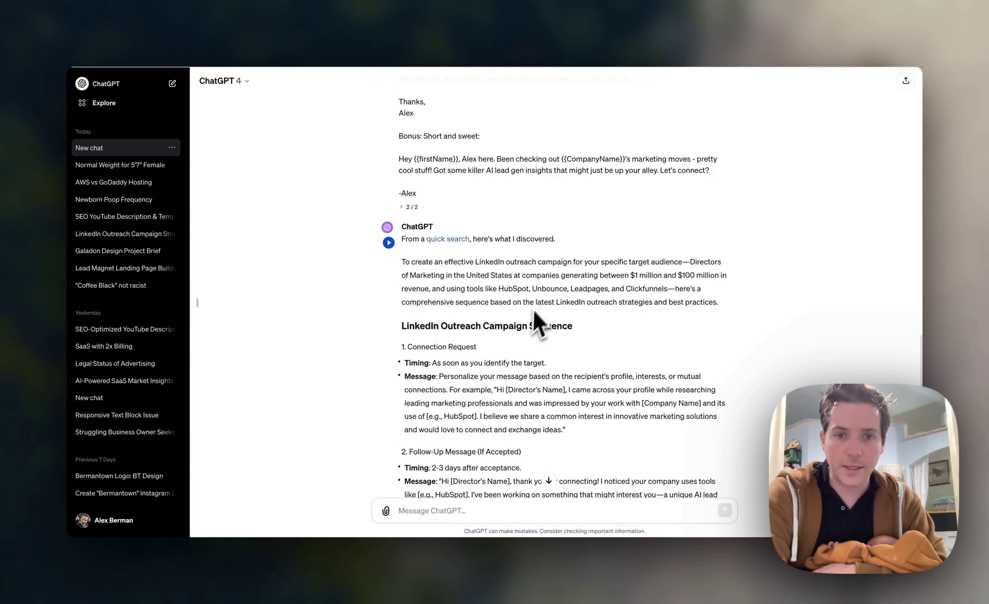
scroll(539, 305, up, 5)
scroll(539, 303, up, 5)
scroll(539, 302, up, 5)
scroll(539, 301, up, 5)
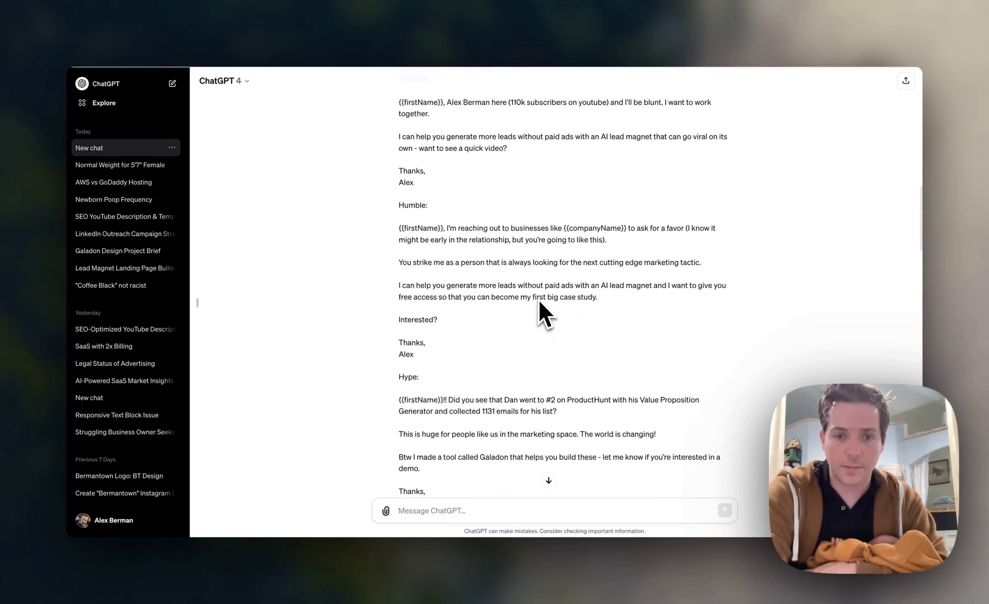
scroll(539, 302, up, 5)
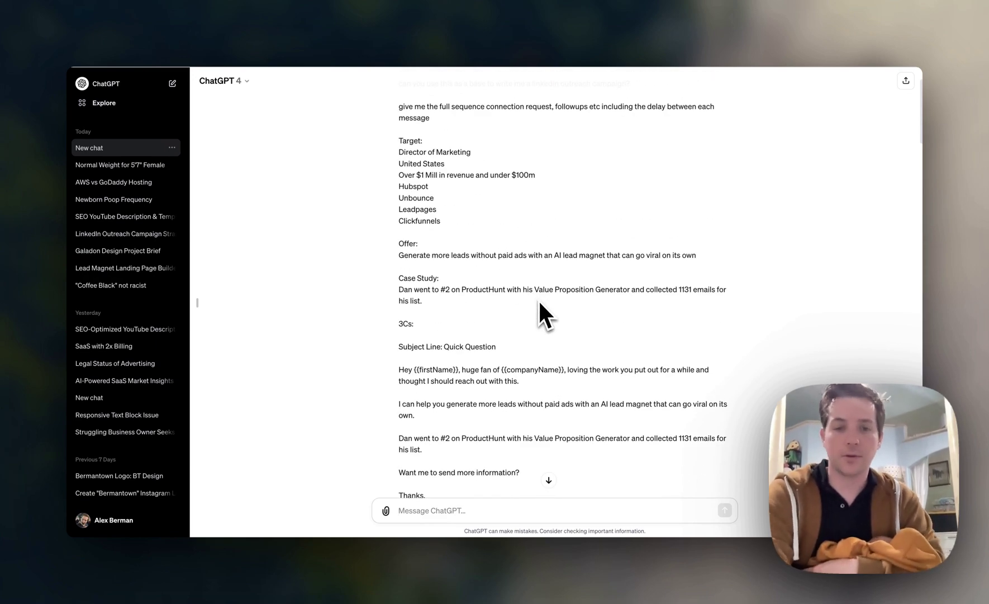
scroll(539, 301, up, 1)
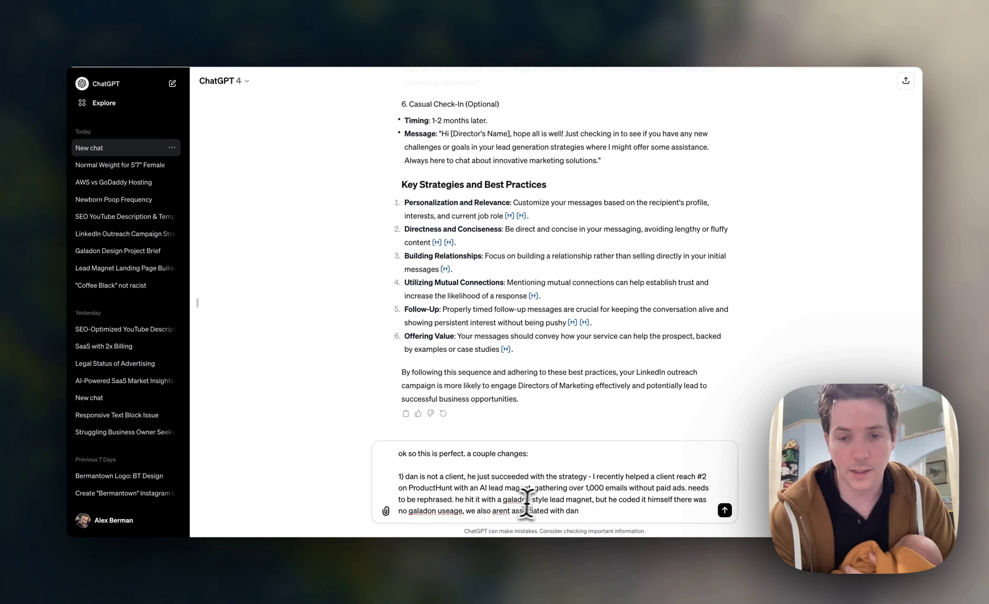
- Send the correction about Dan's ProductHunt case study and start the free-trial, no-meetings request
key(Return)
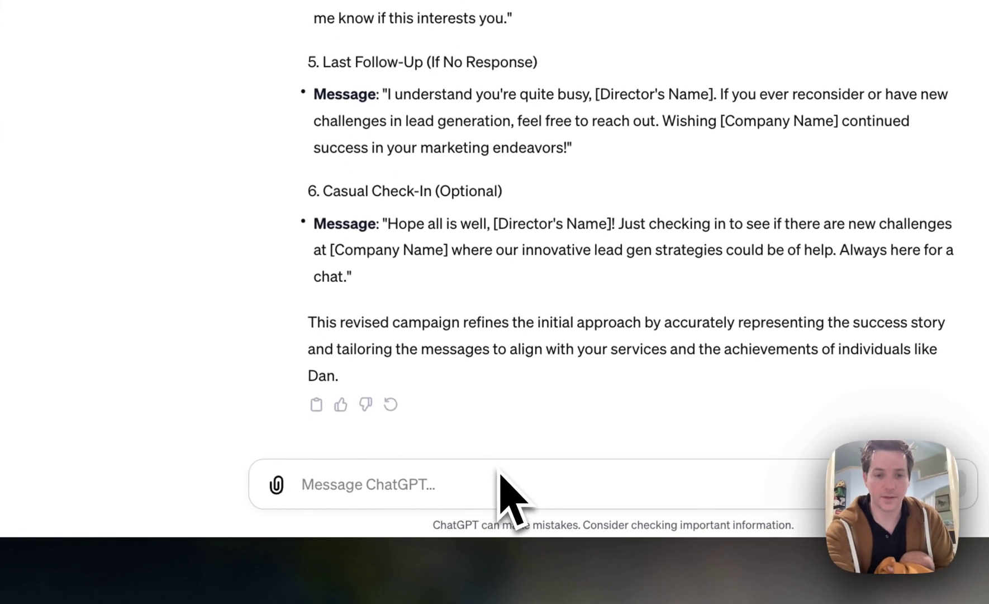
text(no meetings, ask if we can send them a video demo or some other form of async communication, link to a free trial etc)
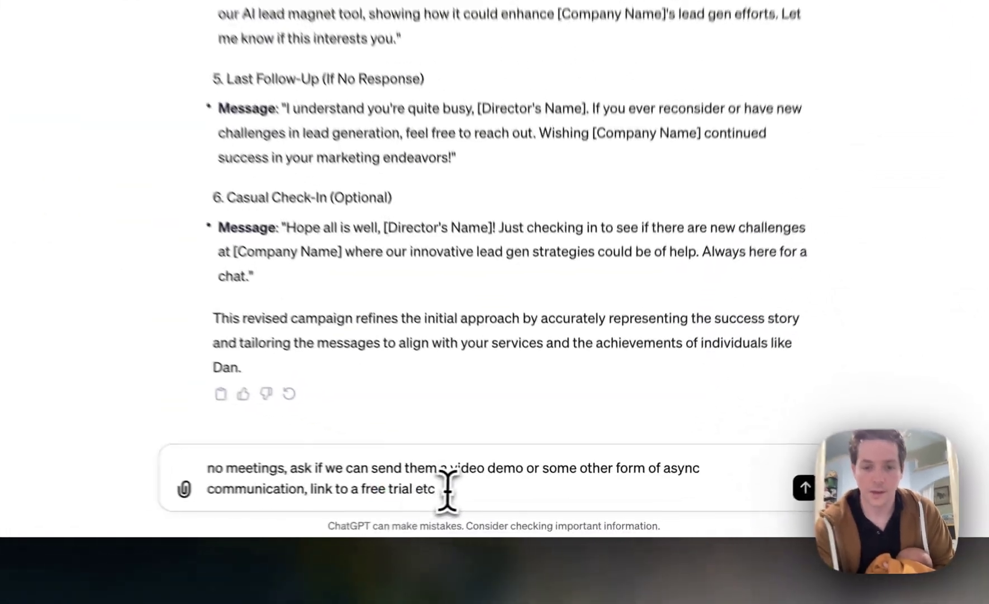
drag(446, 488, 310, 488)
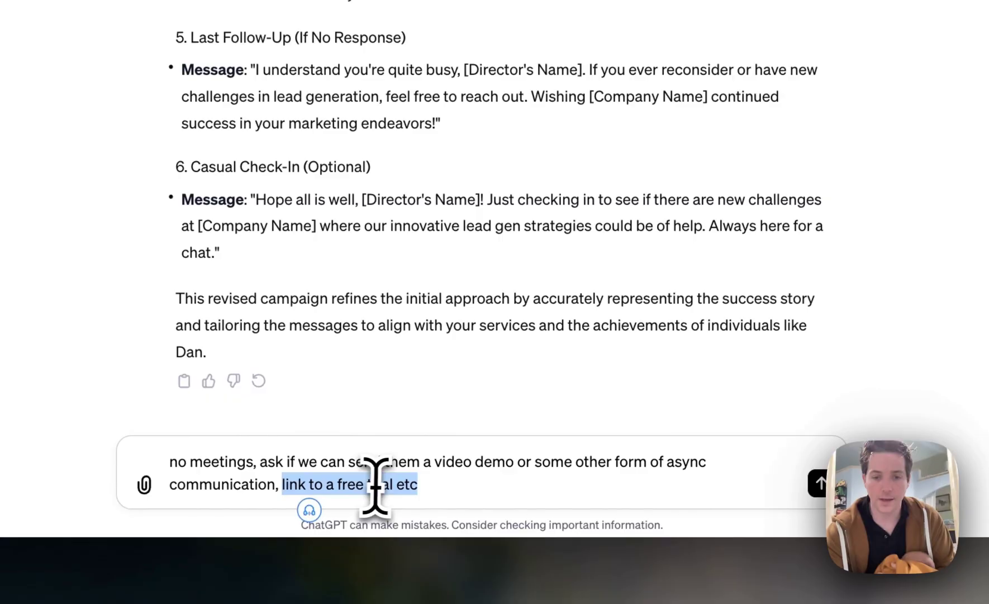
- Send the no-meetings request, then ask for a casual, Alex Berman-style rewrite
click(699, 491)
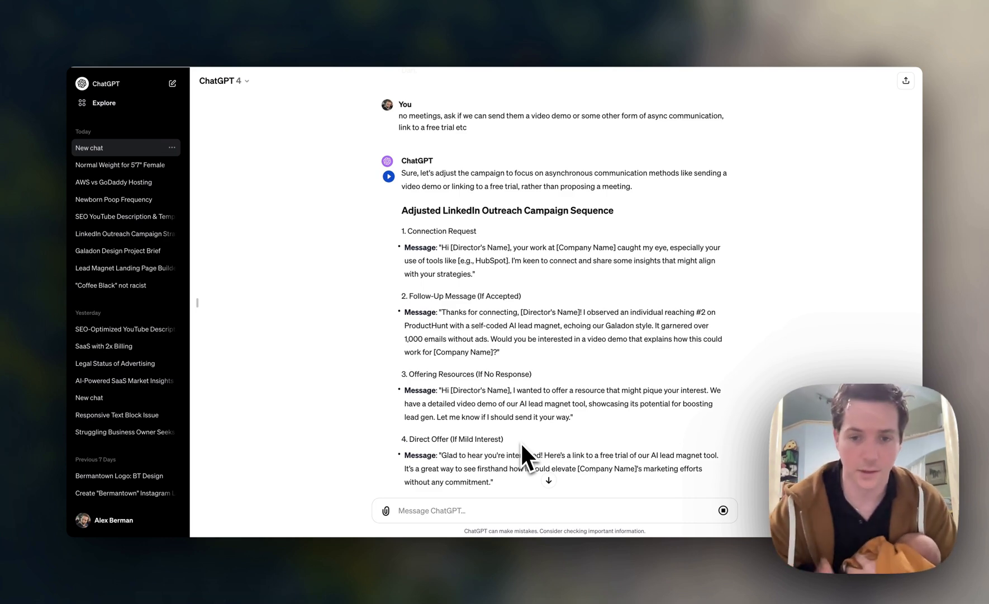
scroll(520, 441, down, 5)
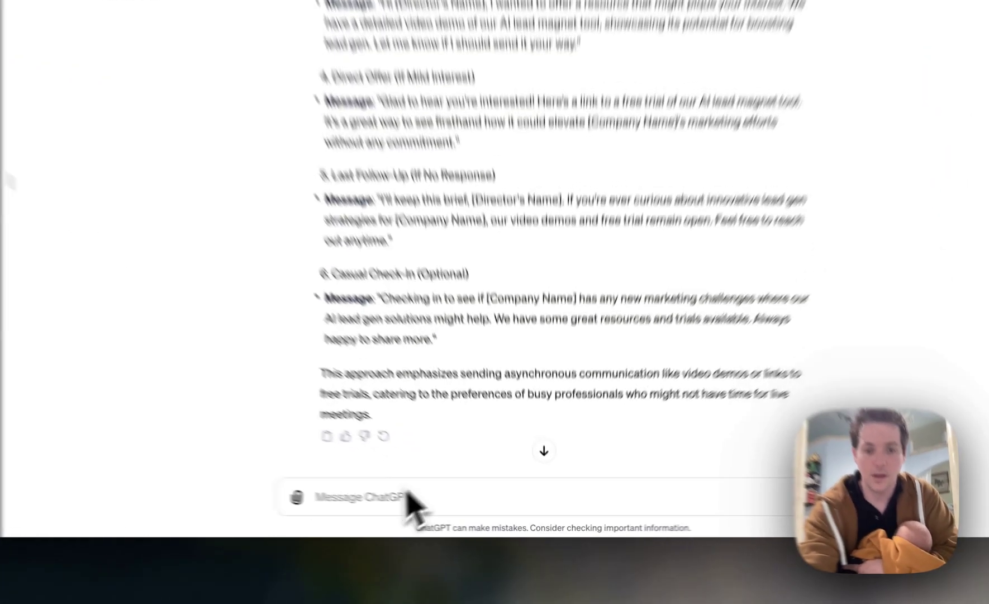
text(content is perfect  can you make it more casual, reflect the style of alex berman (youtuber) who the message is being sent as)
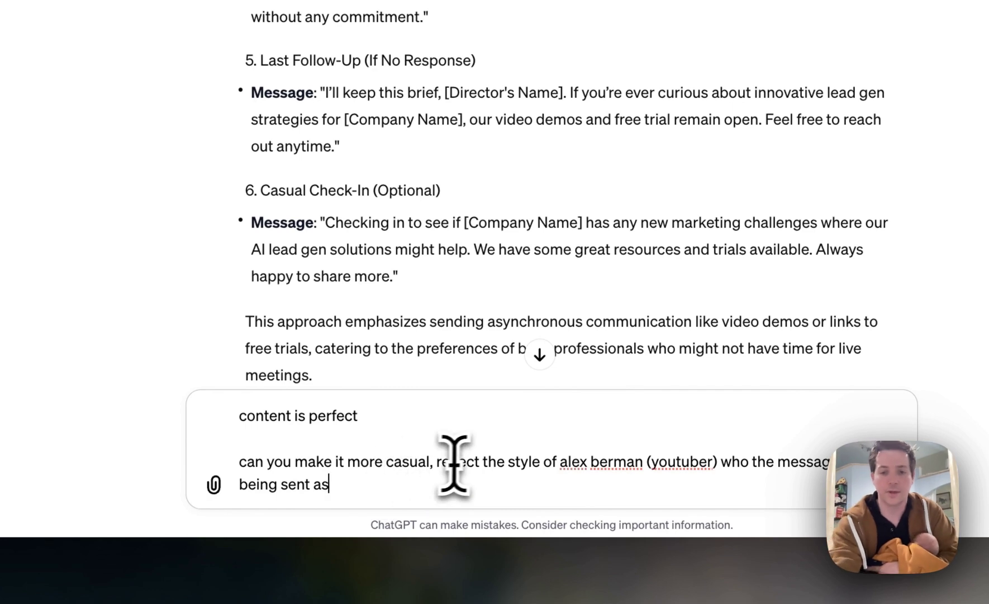
drag(558, 462, 777, 461)
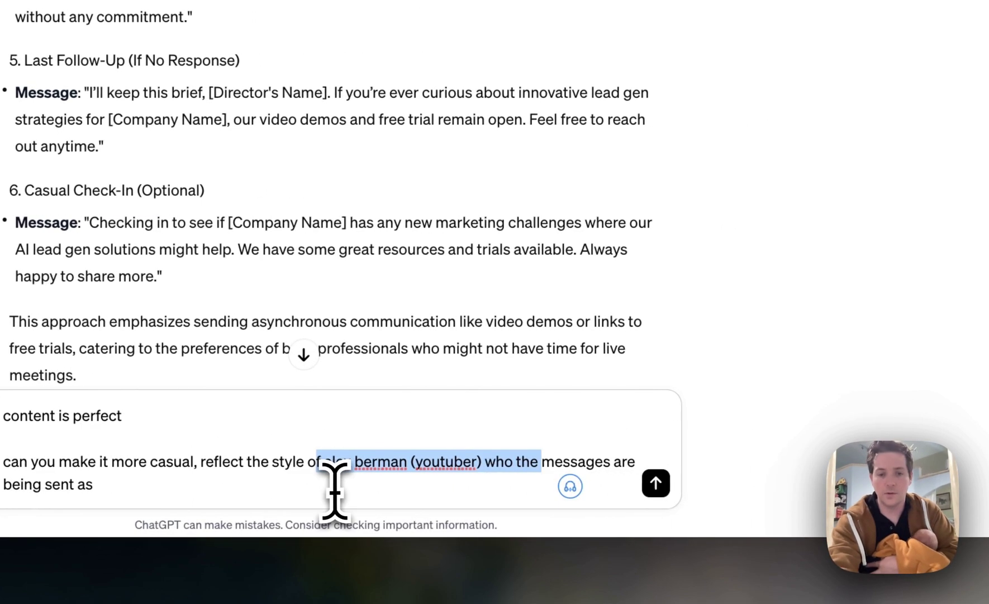
click(648, 496)
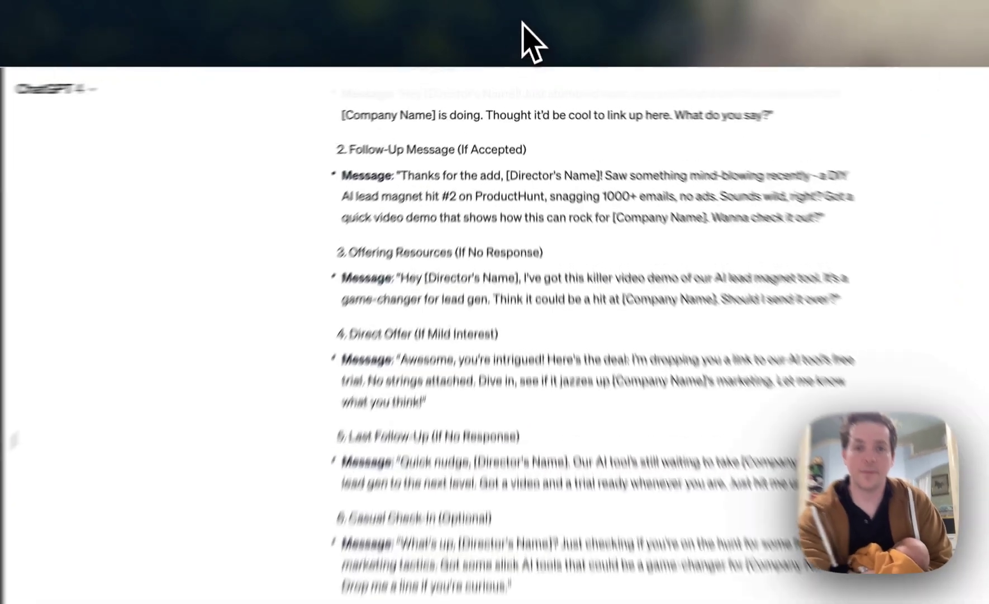
scroll(495, 305, down, 1)
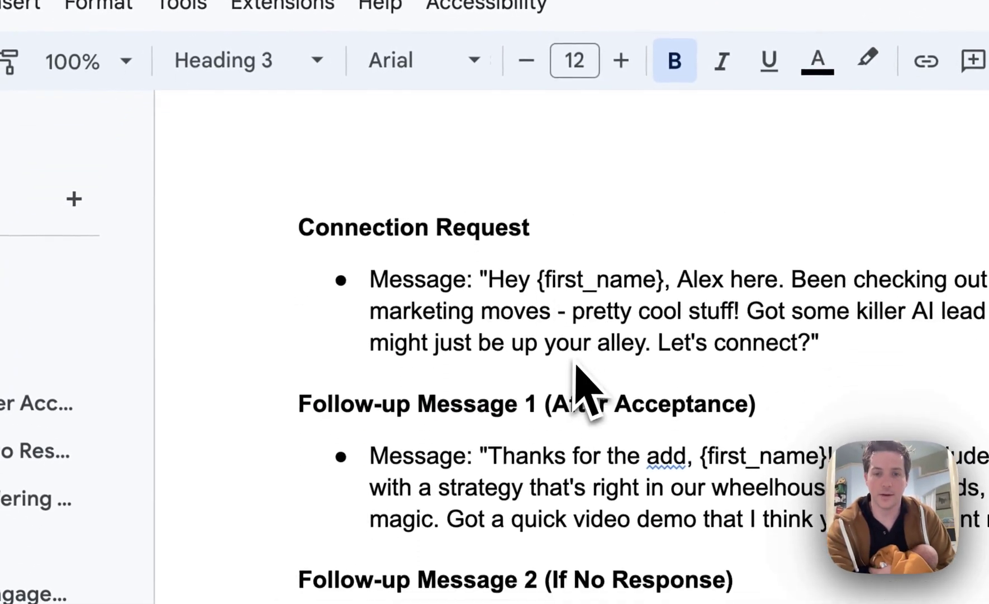
scroll(585, 397, down, 1)
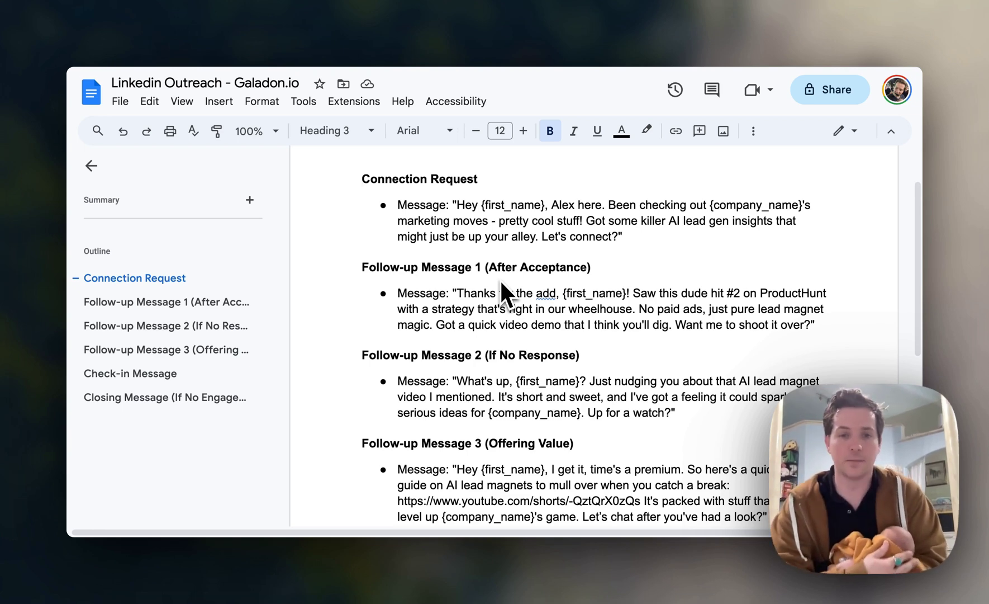
scroll(500, 286, down, 1)
- Review the follow-ups and change 'quick-read' to 'quick-video' in Follow-up Message 3
click(608, 318)
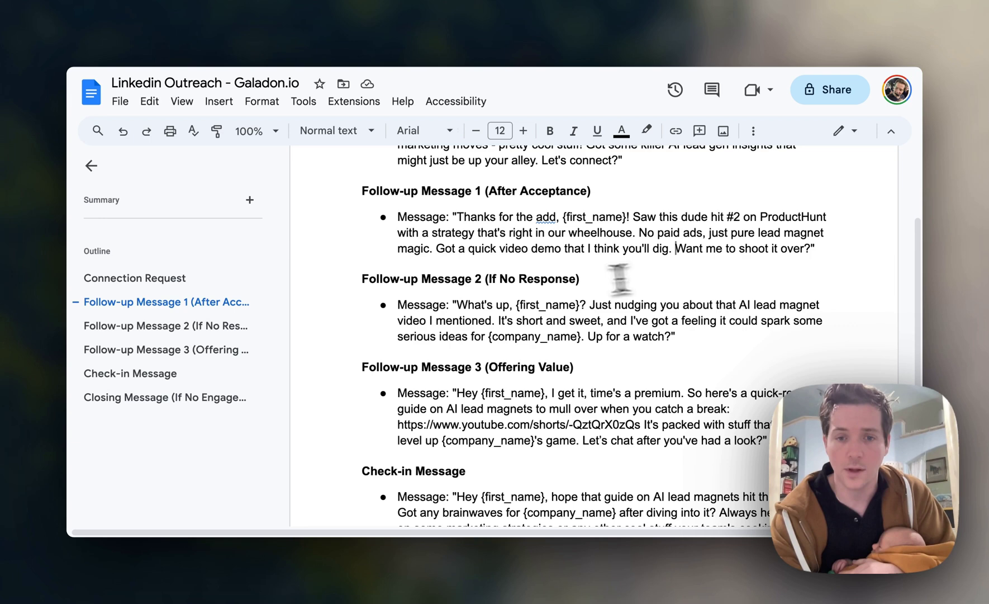
scroll(620, 279, down, 3)
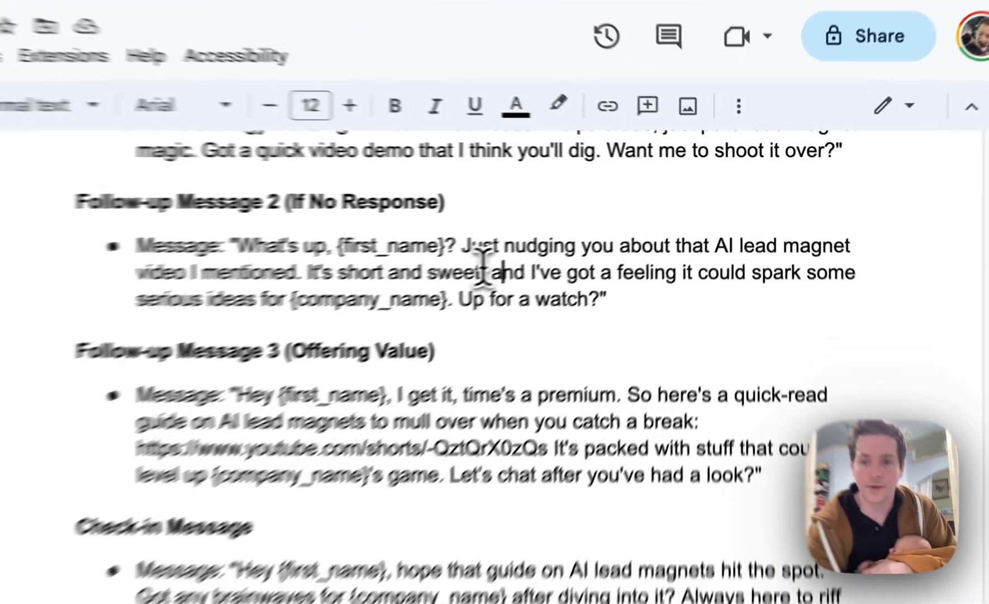
drag(614, 229, 742, 229)
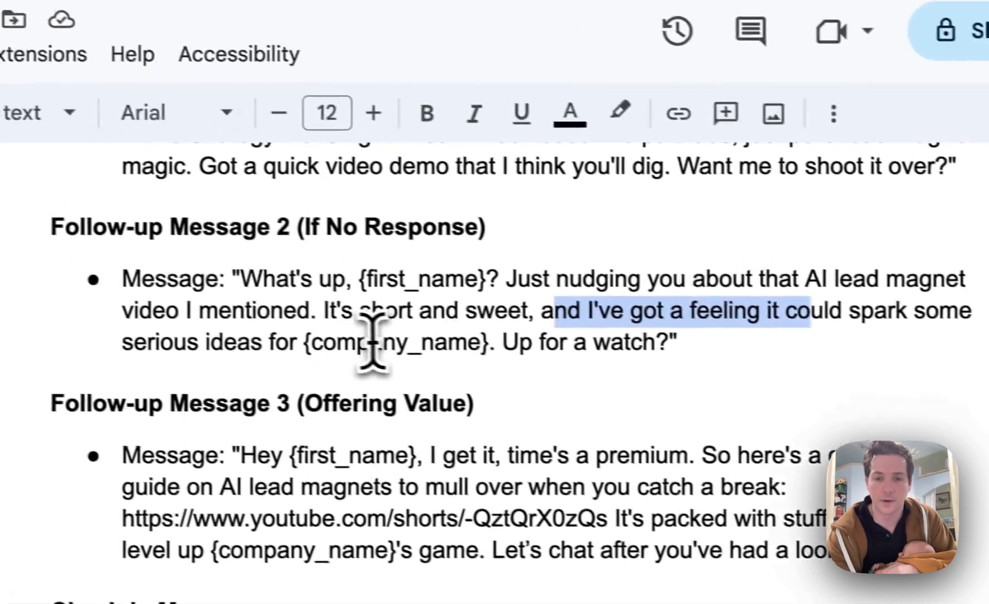
click(638, 308)
scroll(699, 332, down, 2)
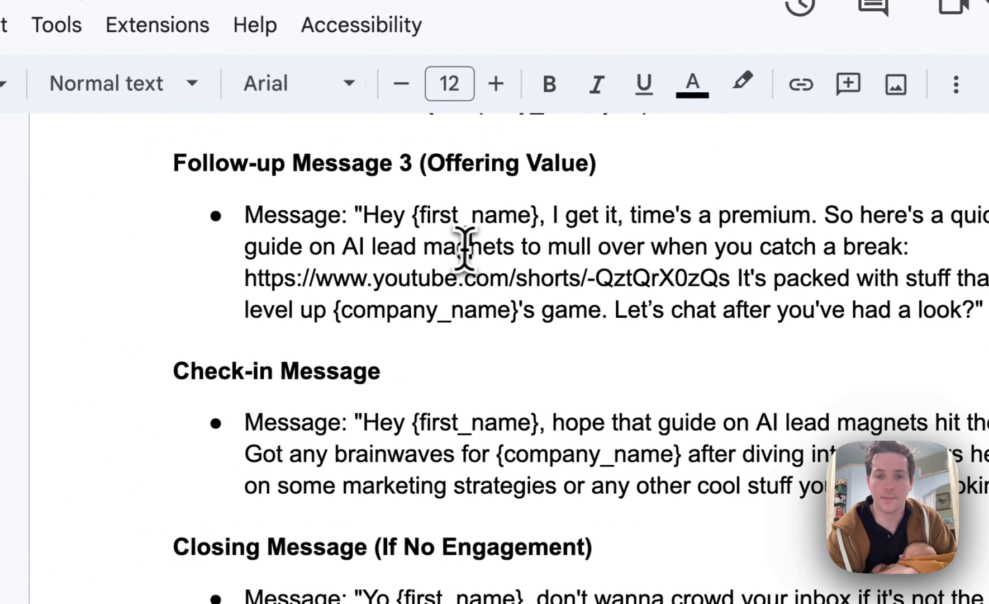
mouse_move(468, 247)
mouse_down()
mouse_move(703, 247)
mouse_move(247, 278)
mouse_up()
click(699, 247)
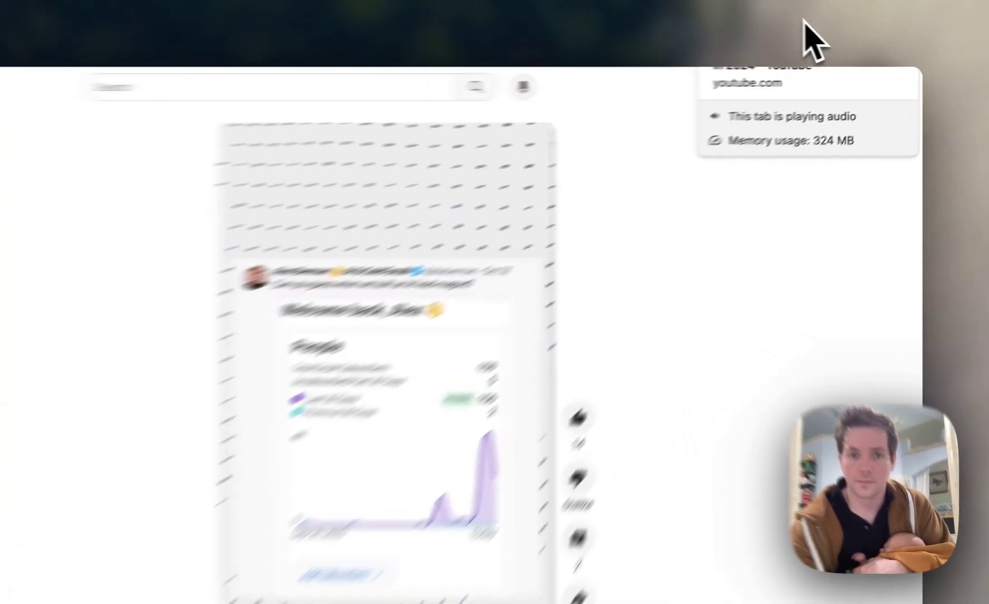
- Leave the AI lead magnet Short and return to the LinkedIn Outreach document
click(806, 39)
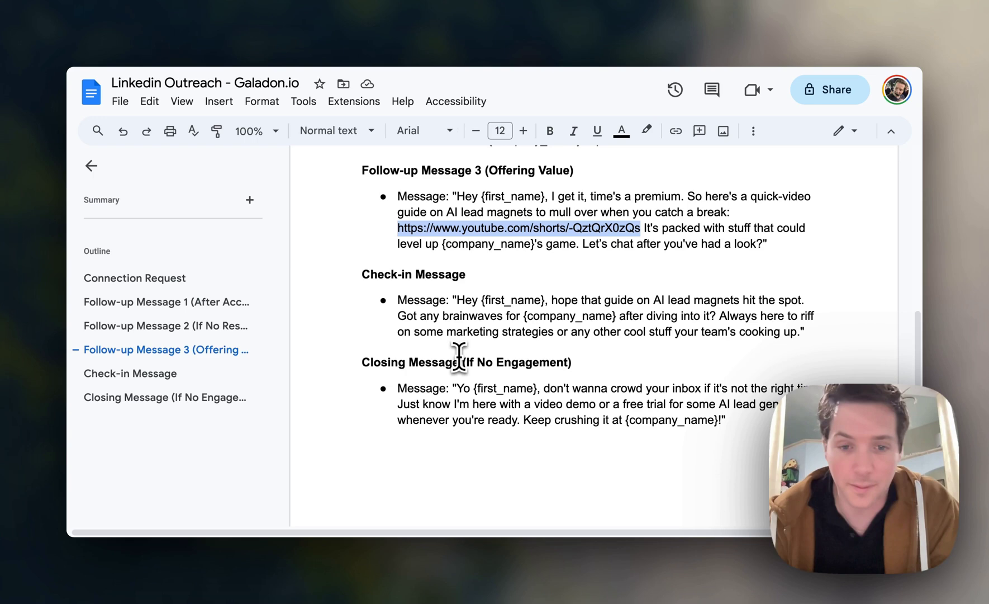
scroll(459, 354, down, 5)
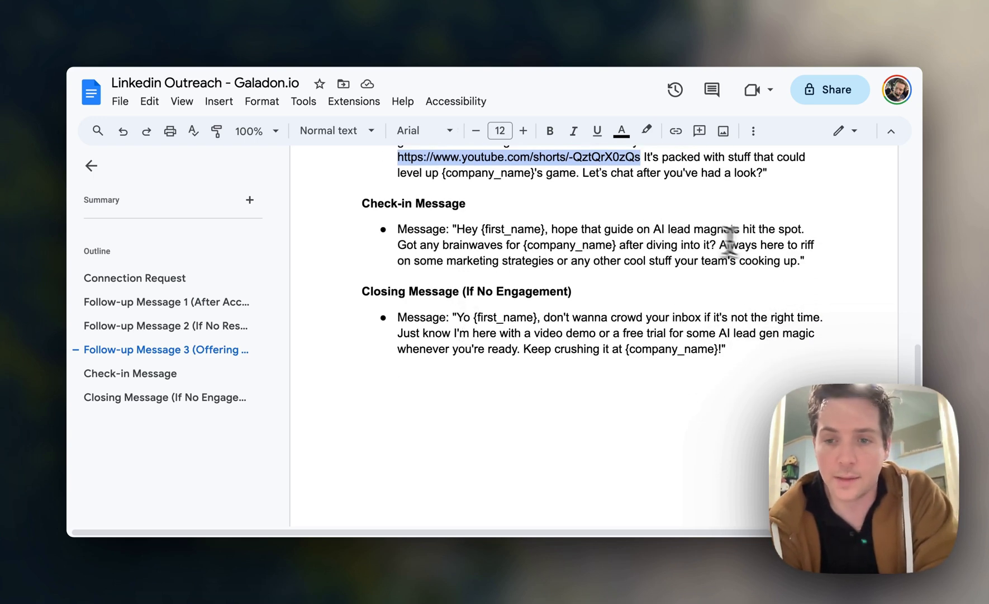
- Replace 'guide' with 'video' and 'brainwaves' with 'ideas' in the Check-in message
double_click(610, 229)
text(video)
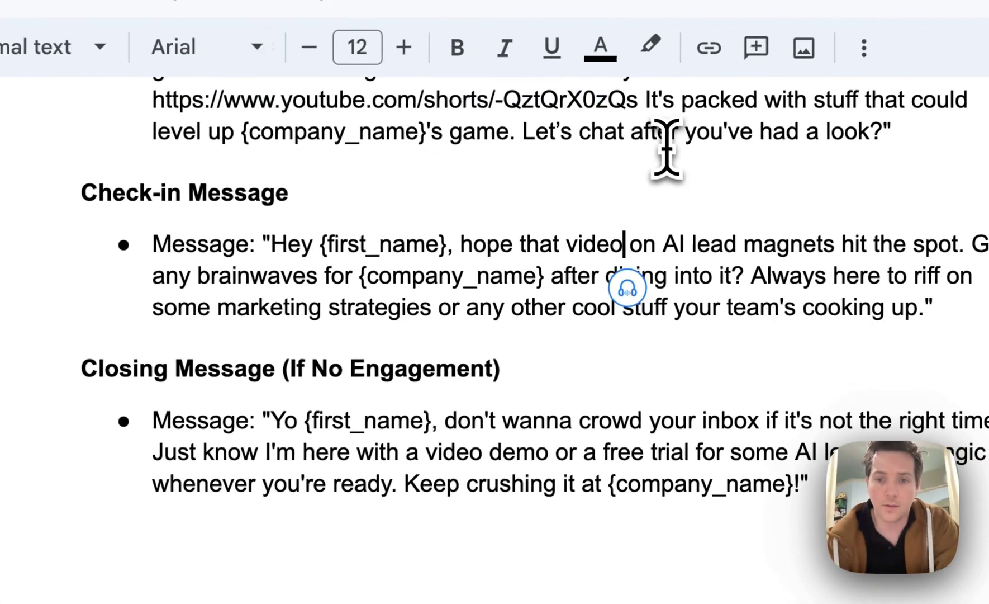
click(701, 452)
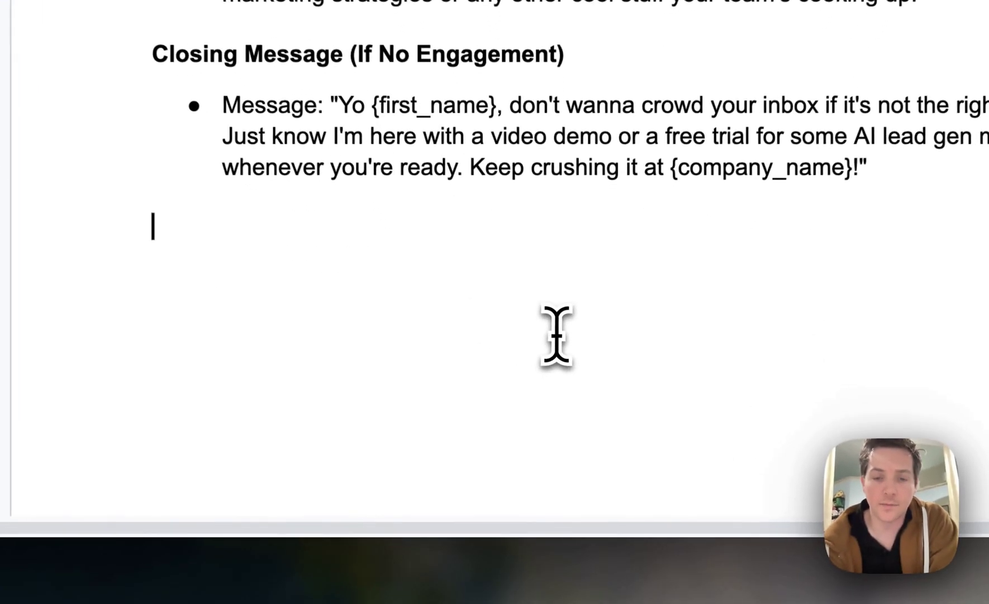
click(556, 332)
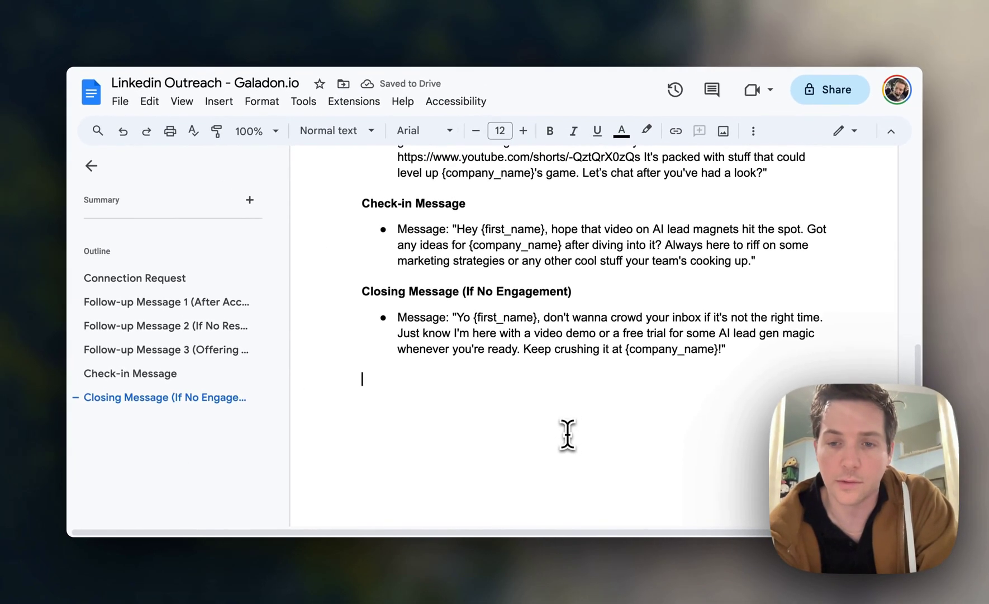
scroll(565, 290, down, 1)
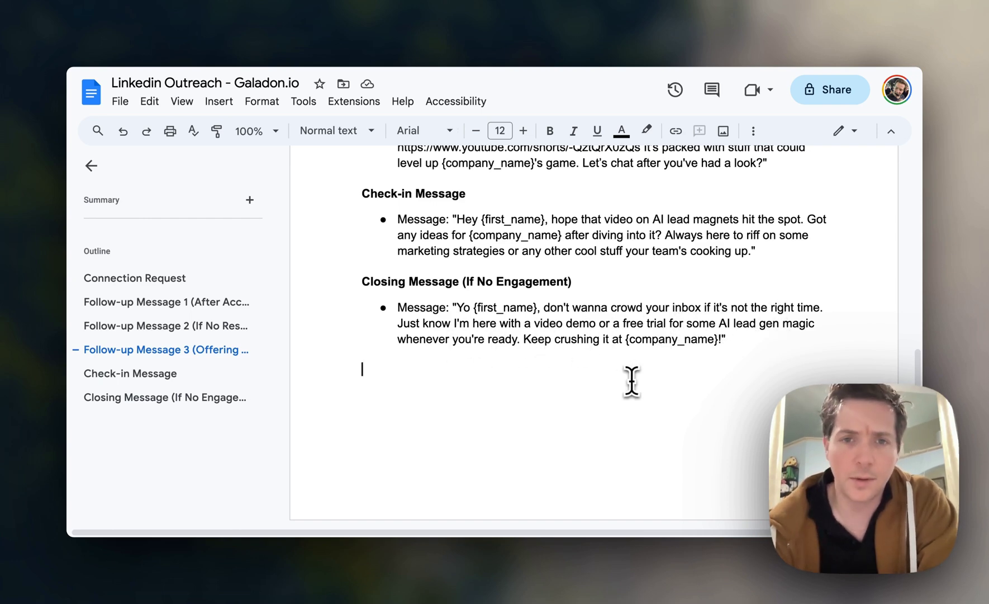
scroll(632, 378, up, 15)
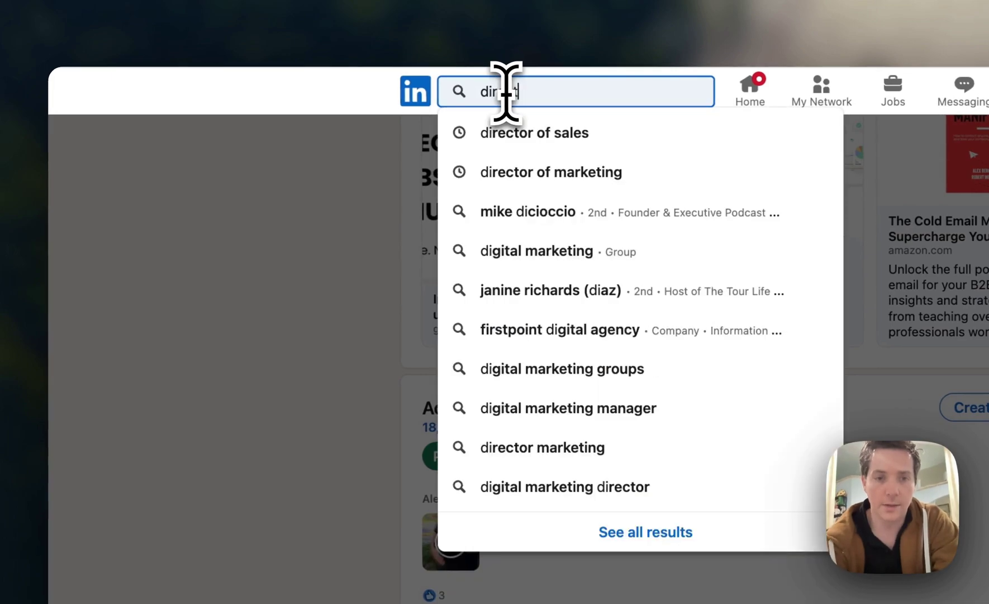
text(ctor of marketing)
- Search LinkedIn for 'director of marketing', filtered to People located in the United States
key(Return)
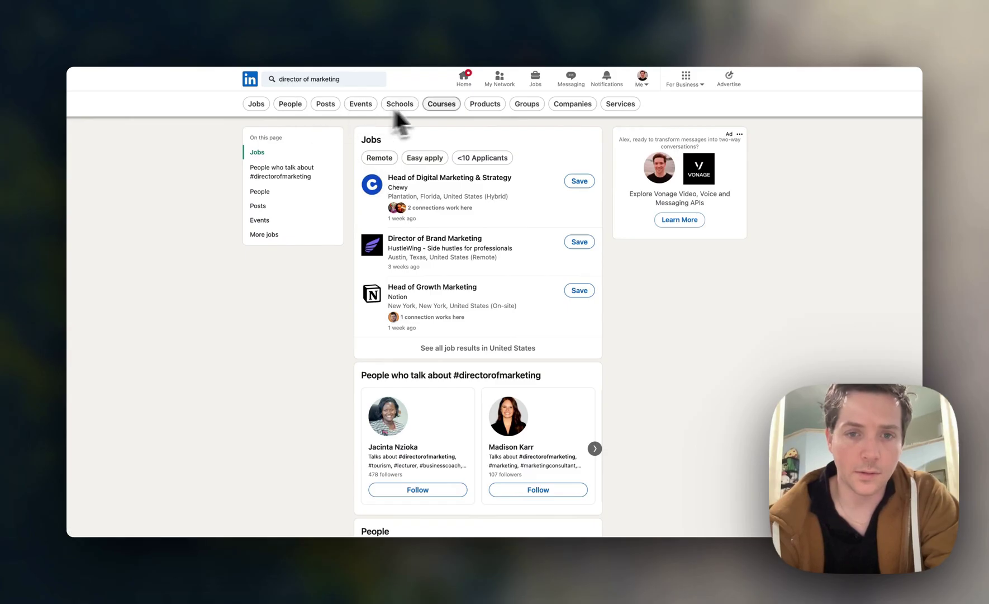
click(319, 138)
click(625, 139)
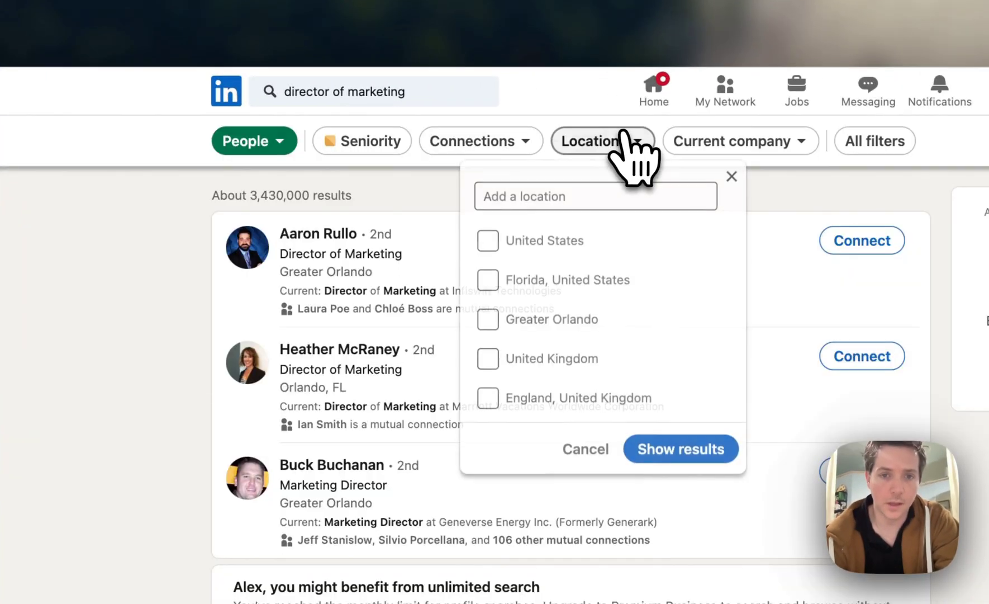
click(595, 238)
click(675, 446)
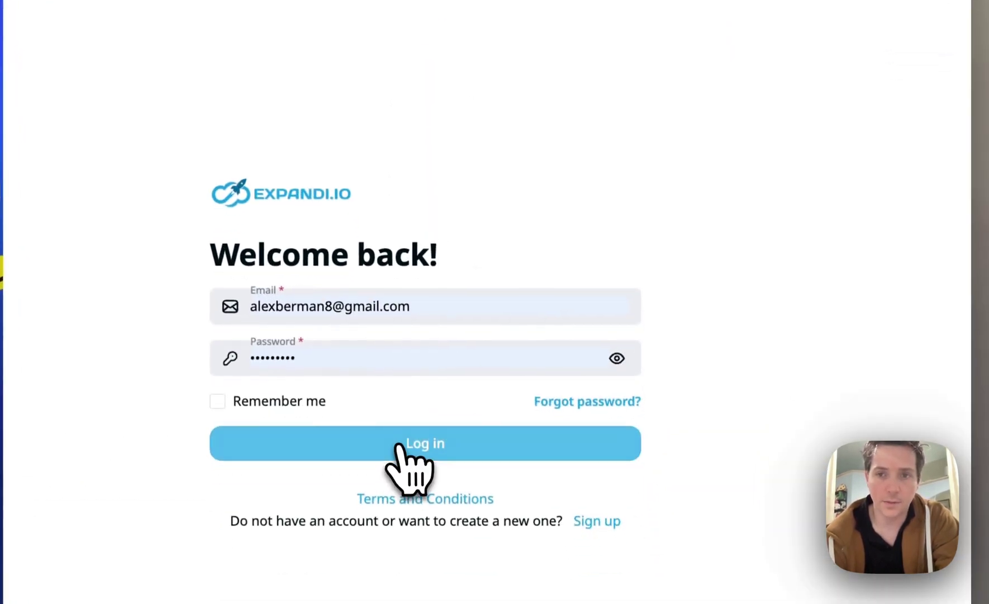
- Log in to Expandi and paste the LinkedIn URL into the Director of Marketing USA basic search
click(408, 454)
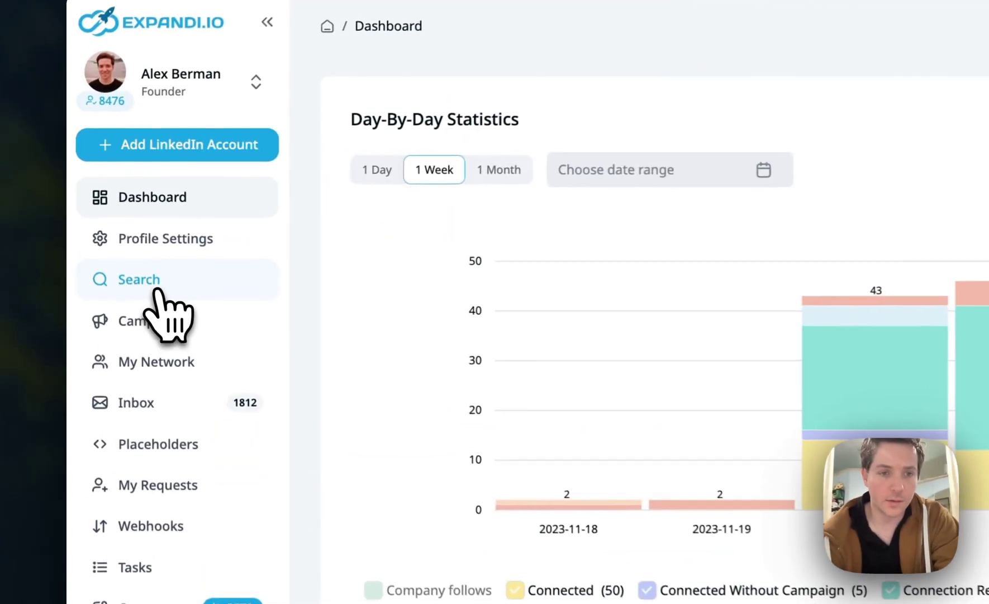
click(103, 214)
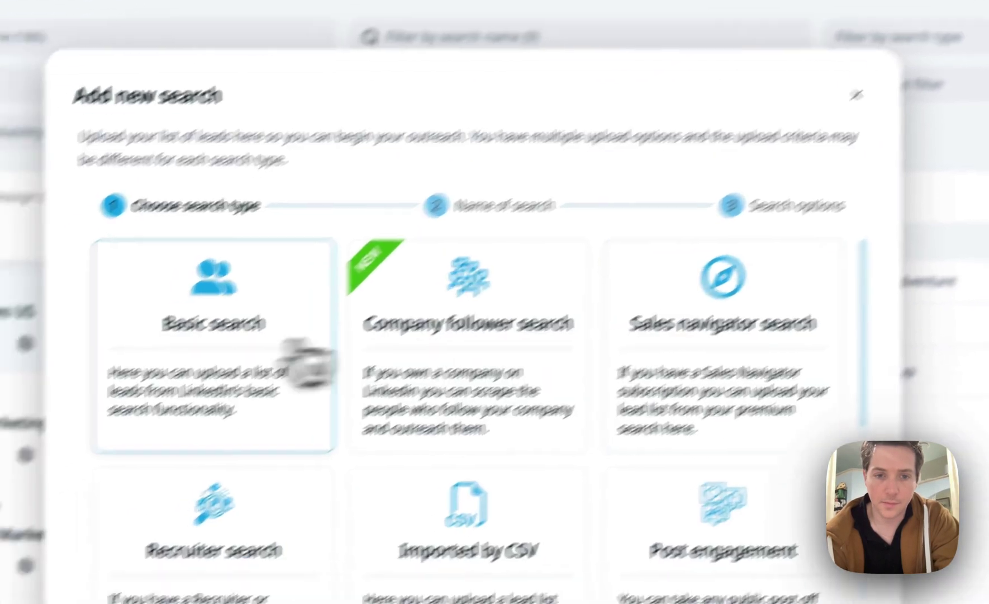
click(305, 355)
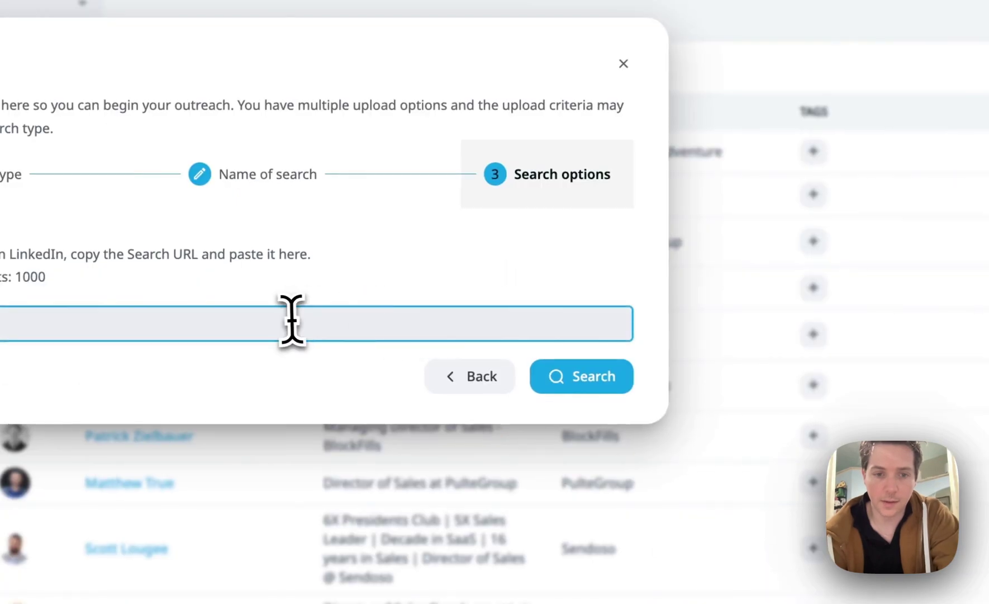
key(ctrl+v)
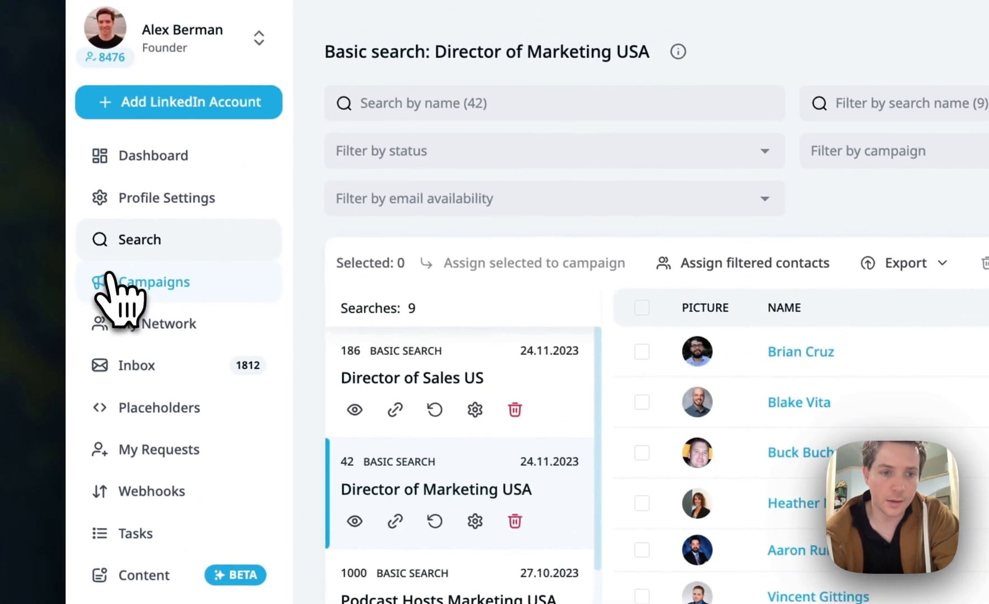
- Open the Galadon - Director of Marketing campaign and begin editing the Message 2 body
click(109, 284)
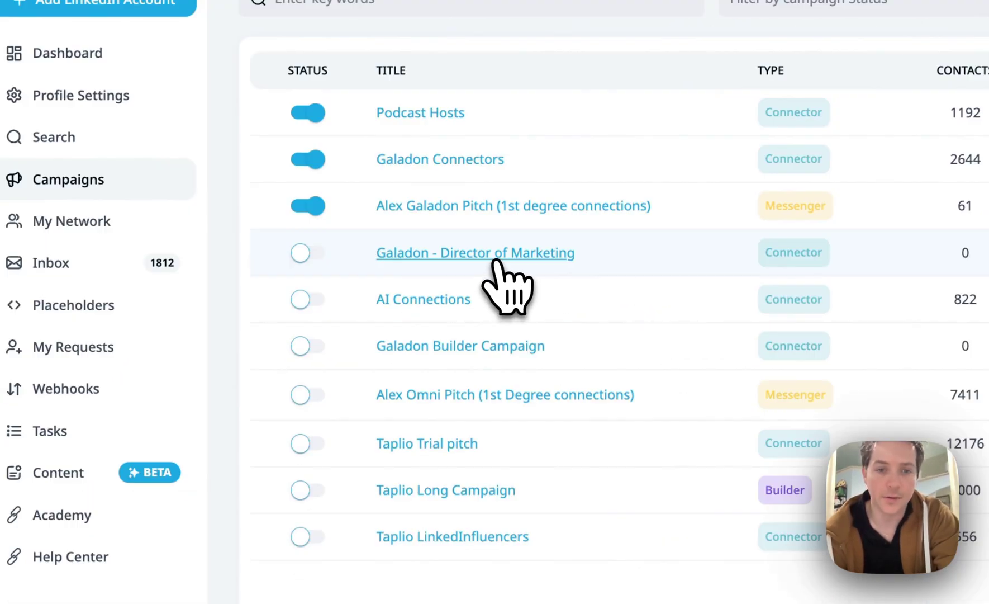
click(496, 263)
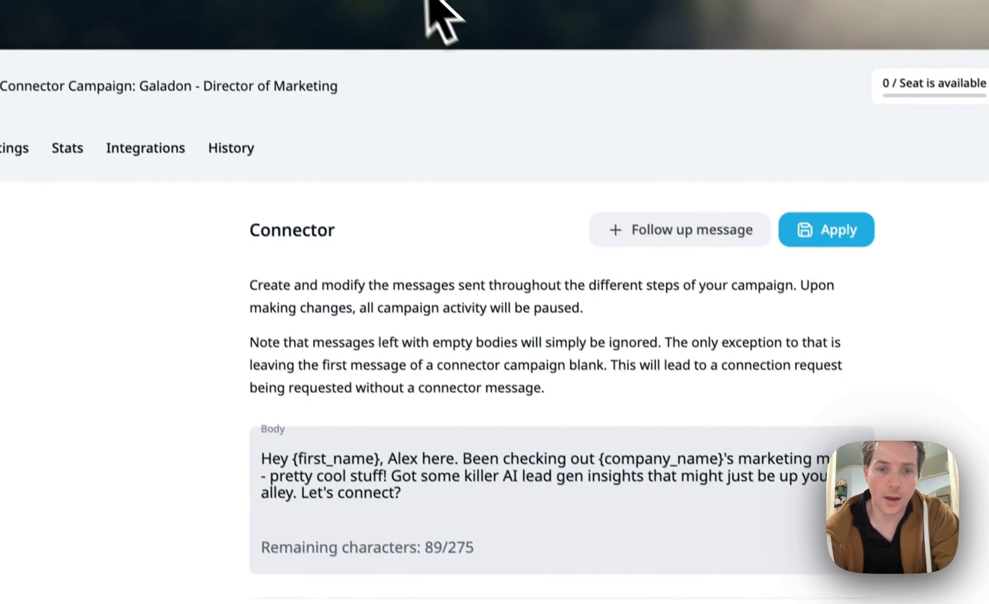
scroll(420, 419, down, 3)
scroll(442, 298, down, 4)
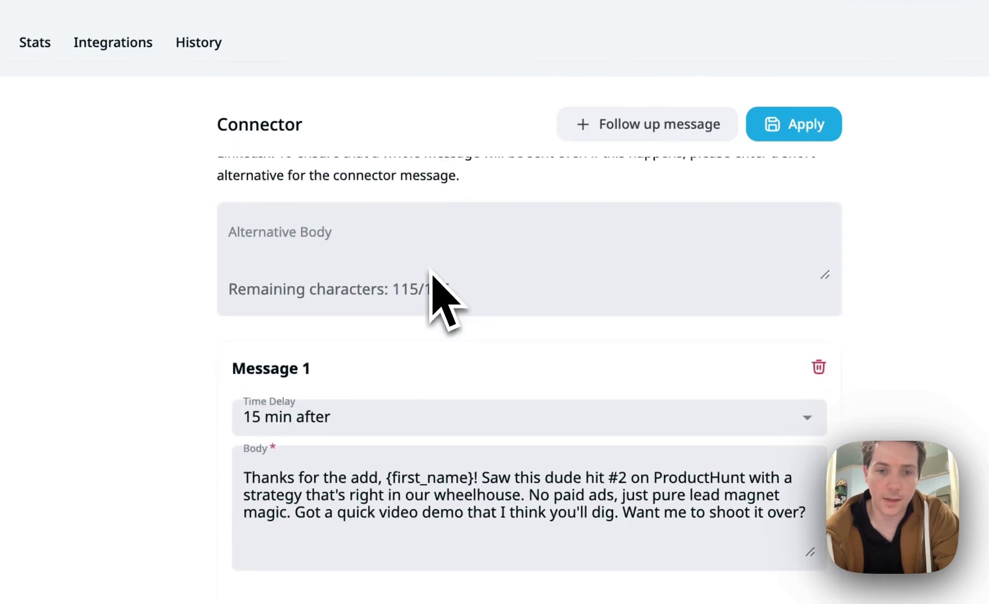
scroll(433, 274, down, 2)
drag(285, 367, 622, 371)
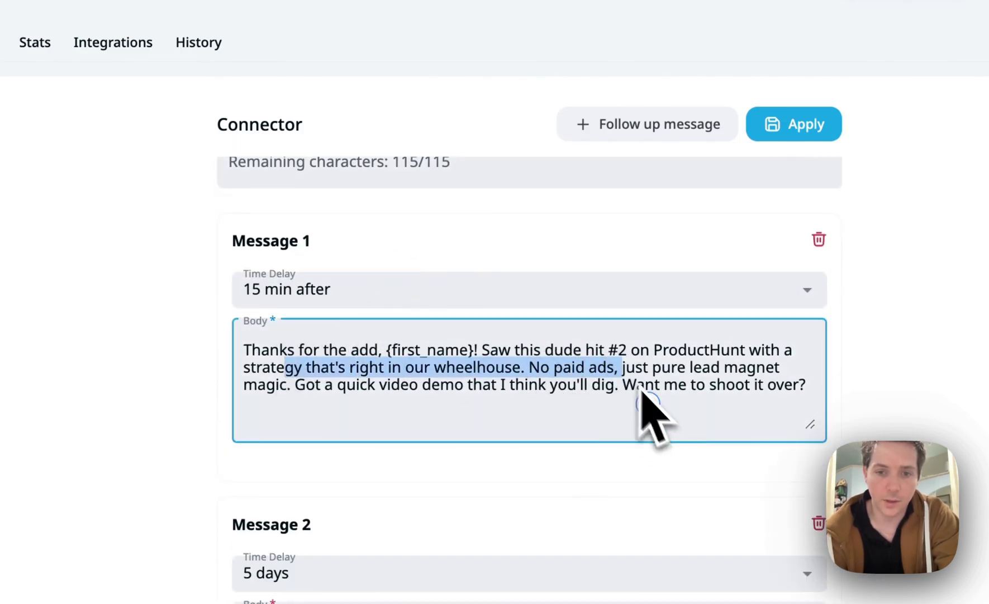
scroll(618, 395, down, 3)
scroll(619, 395, down, 1)
click(499, 363)
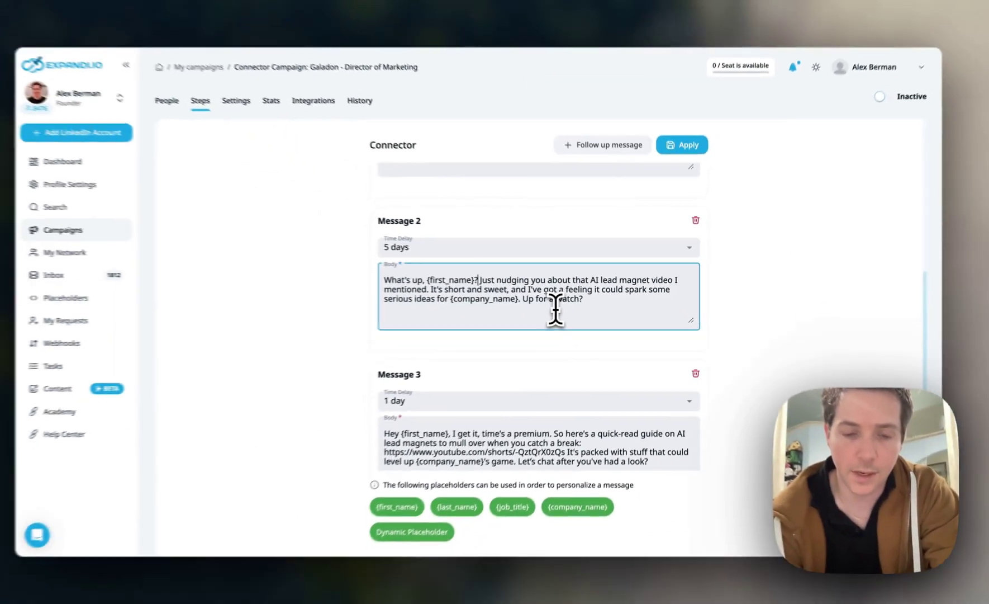
scroll(555, 308, down, 3)
- Change 'read' to 'quick-video' in Message 3, adjust Message 5, then save and activate
double_click(646, 248)
text(video)
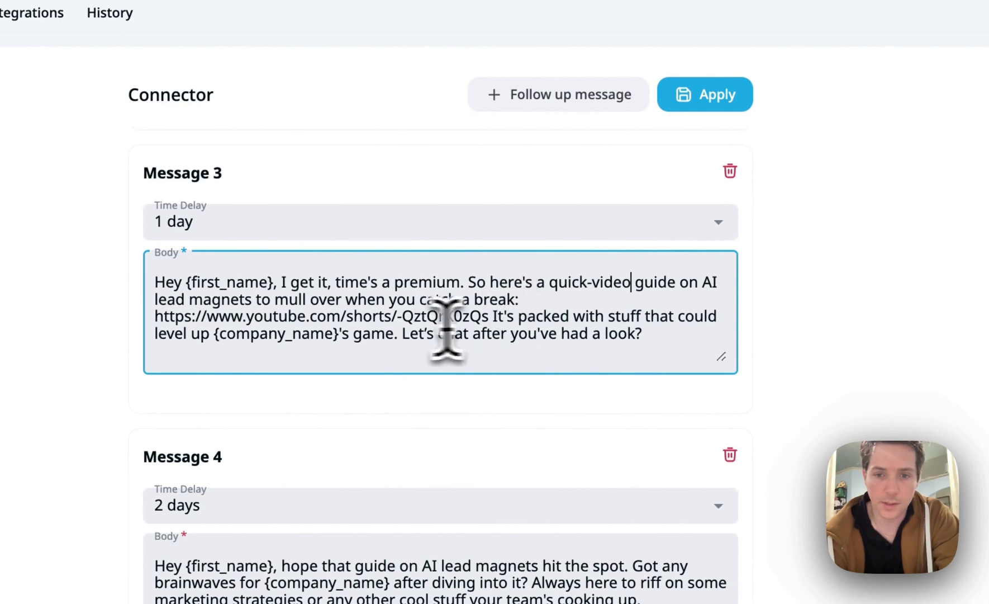
scroll(452, 430, down, 5)
drag(453, 424, 572, 444)
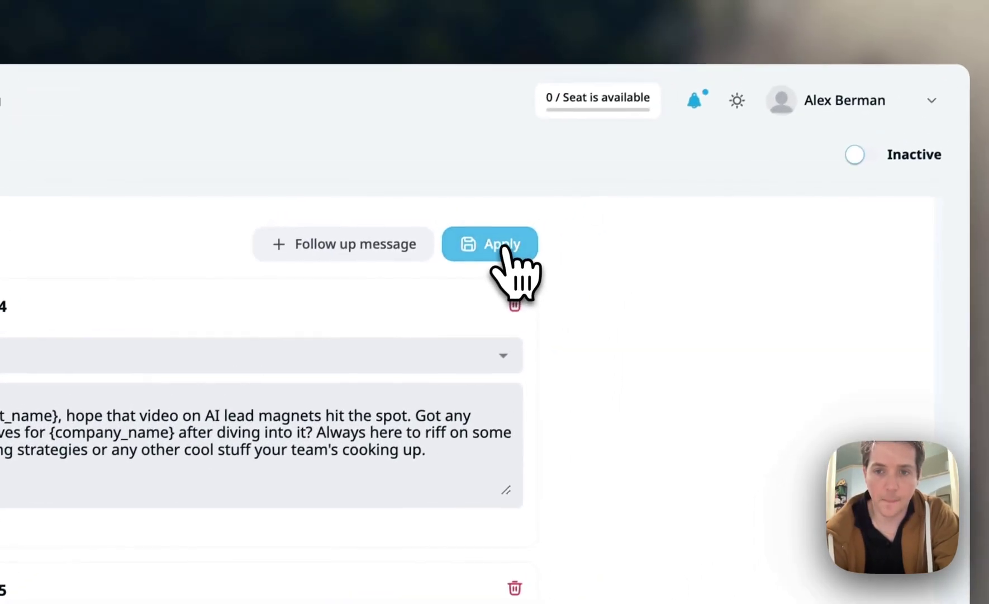
click(494, 247)
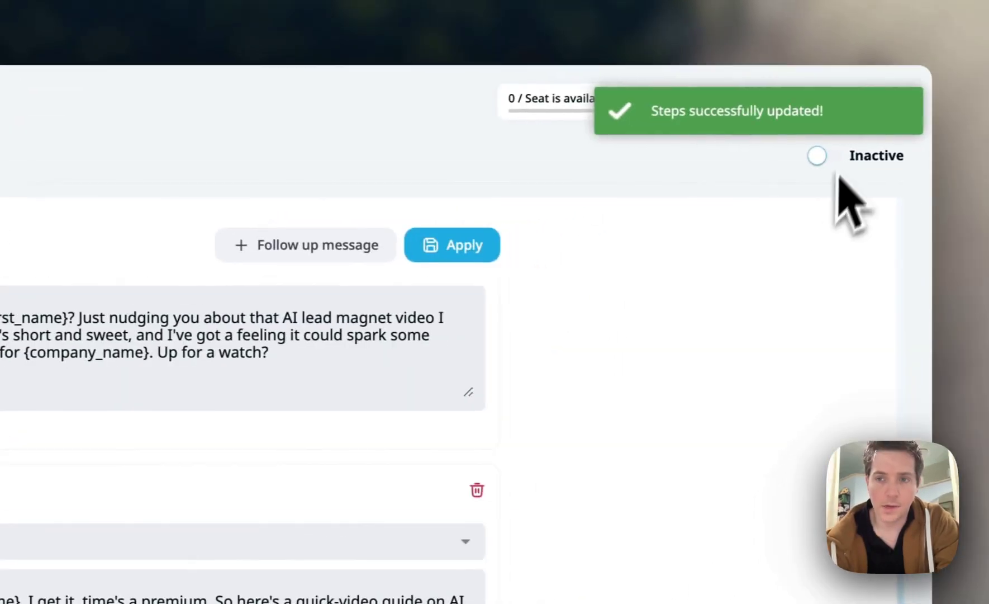
click(819, 157)
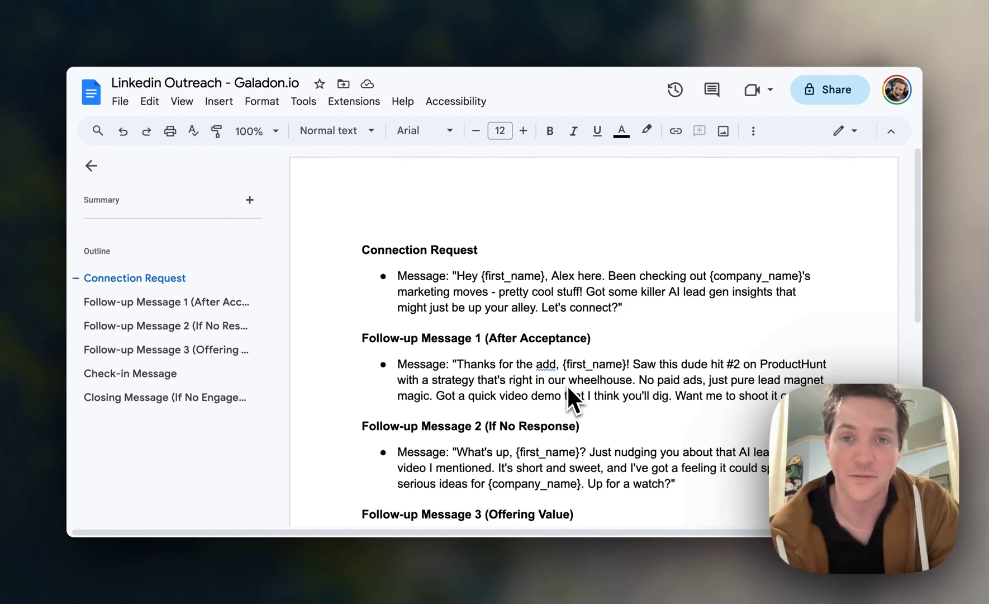
scroll(571, 400, down, 2)
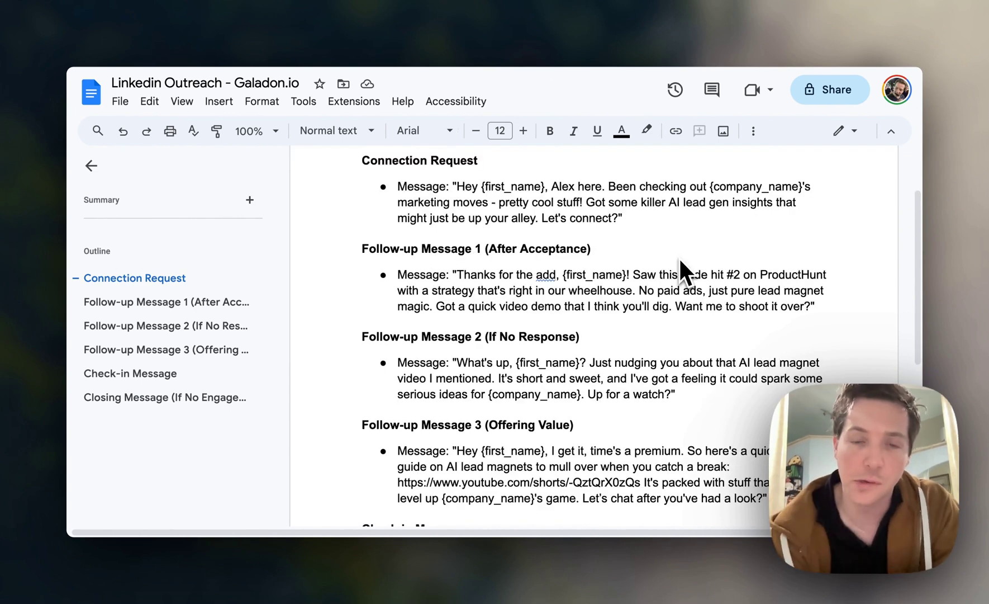